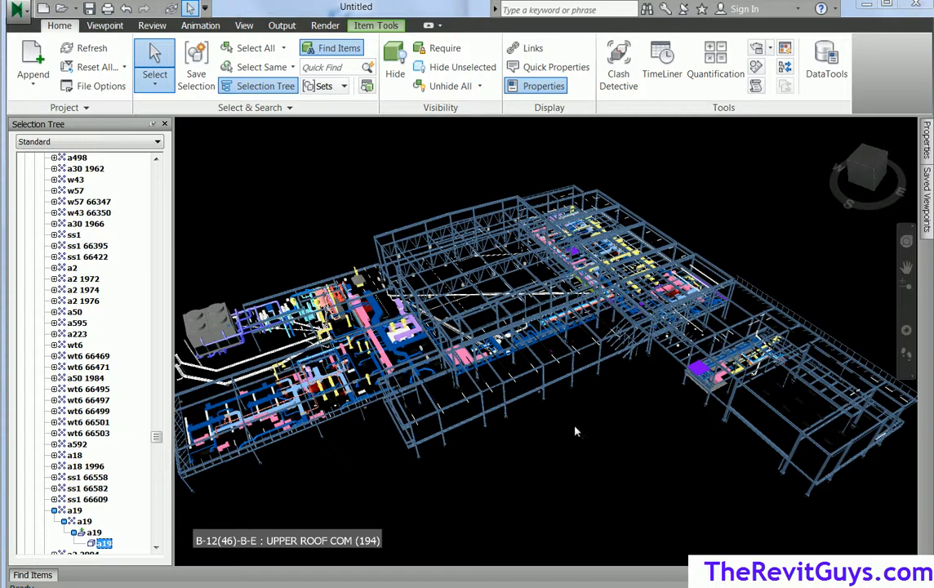
Collapse the <No level> branch of TheBIMGuys-STRU.rvt and expand TheBIMGuys-ELEC.rvt in the selection tree
left_click_drag(161, 428, 117, 155)
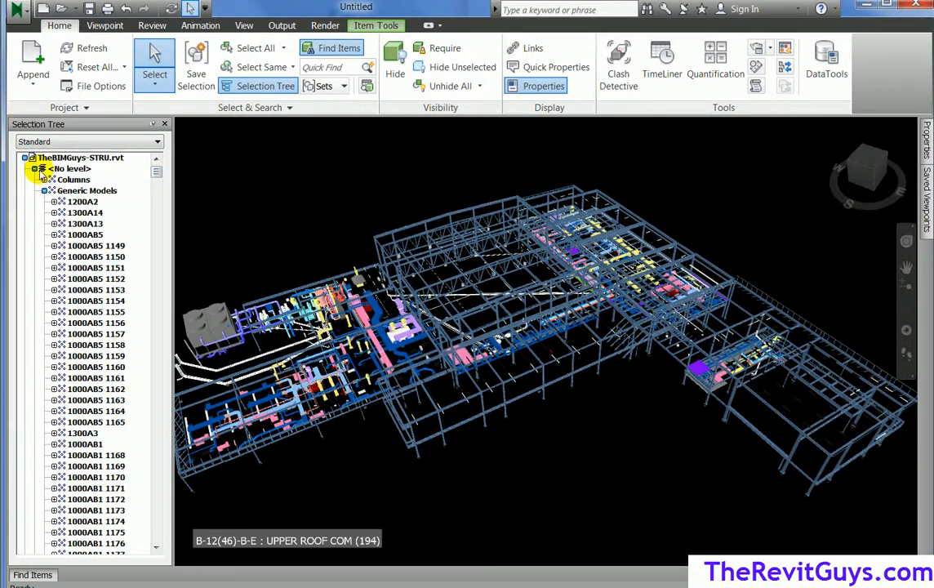
left_click(35, 169)
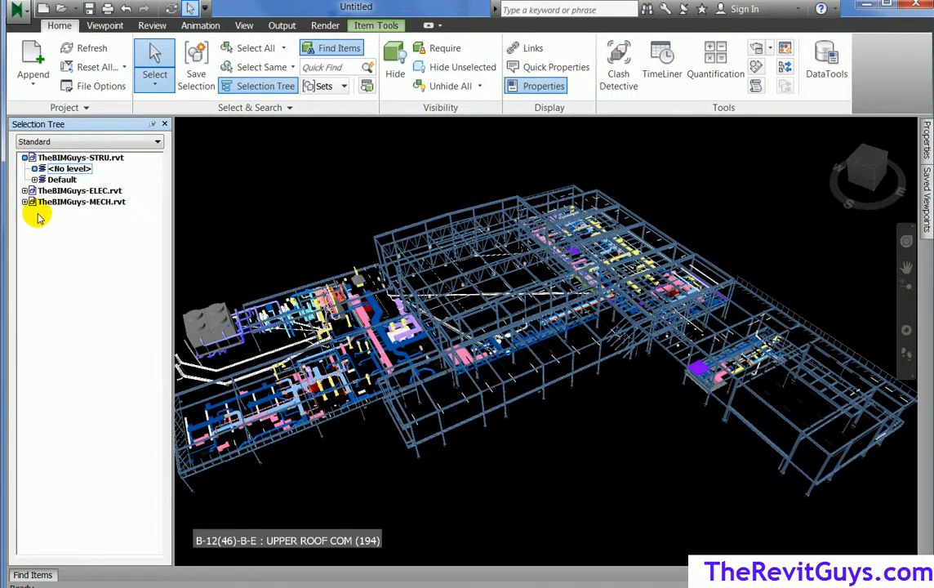
left_click(25, 190)
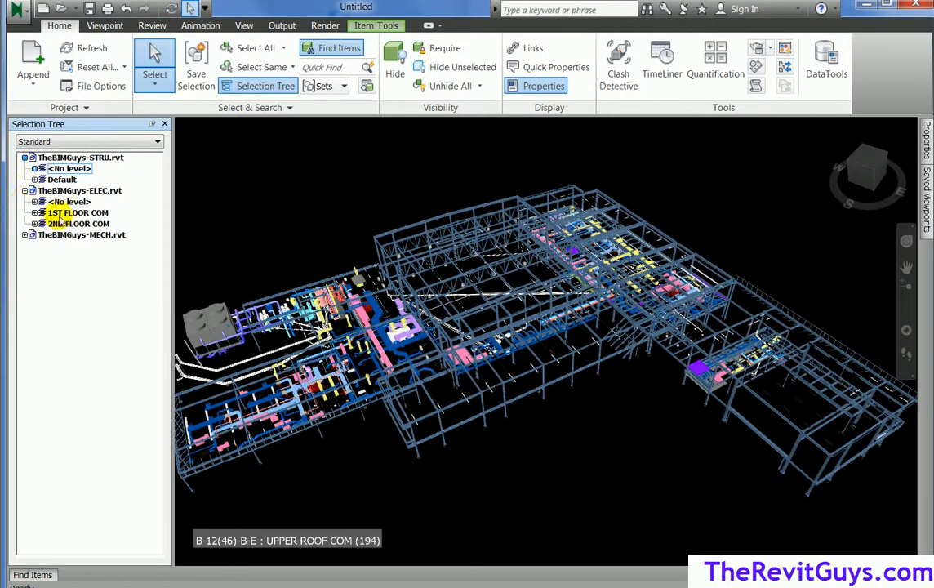
Highlight the electrical floor levels, the structural file with its levels, and the mechanical file one after another, ending with nothing selected
left_click(61, 213)
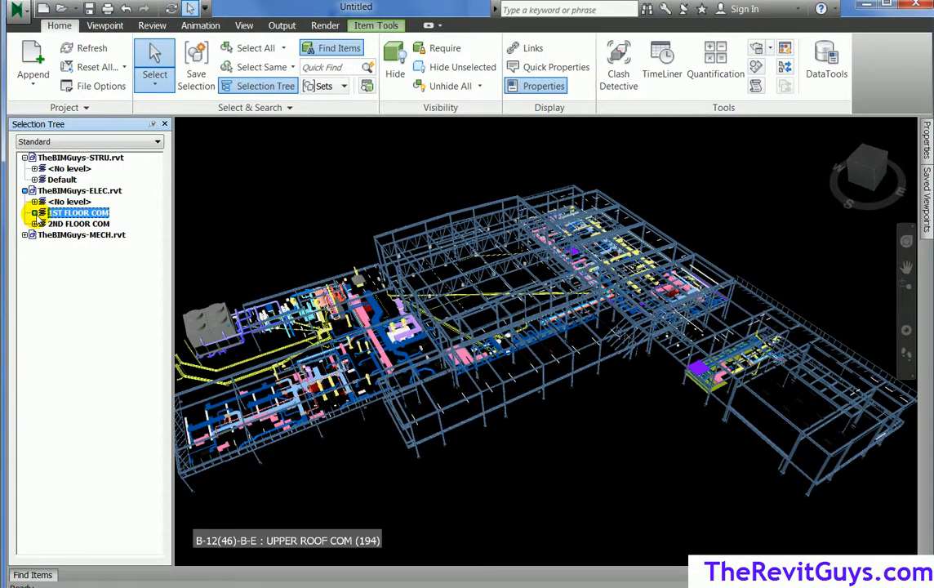
left_click(66, 223)
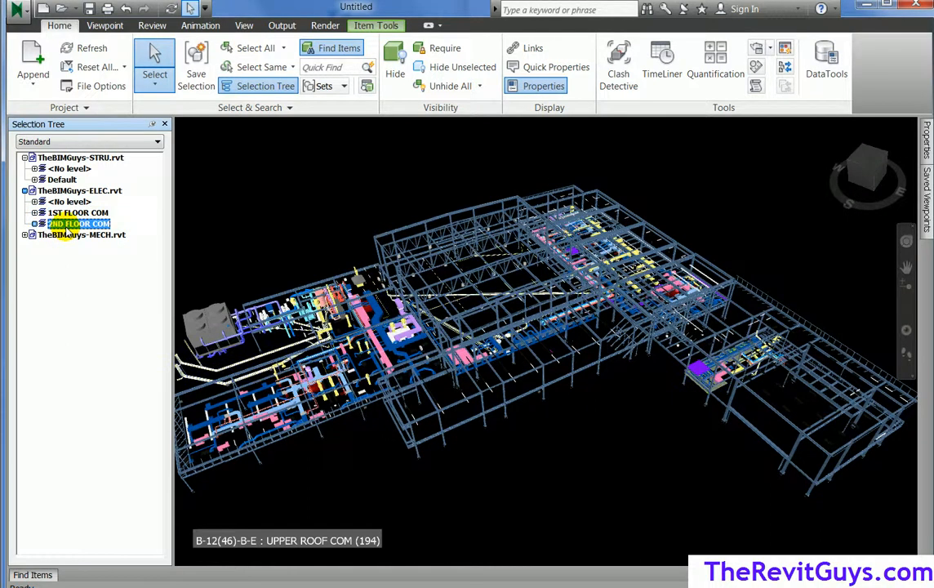
left_click(75, 158)
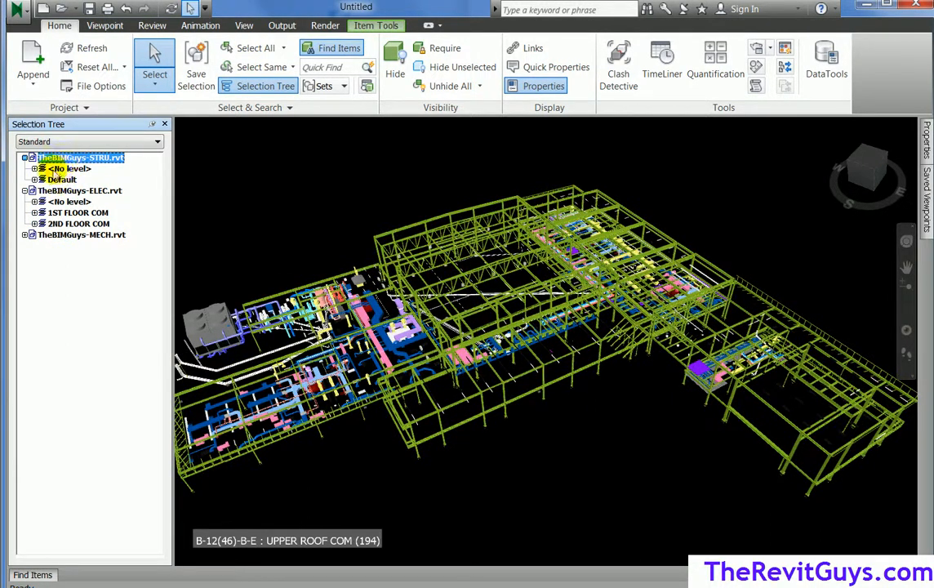
left_click(58, 180)
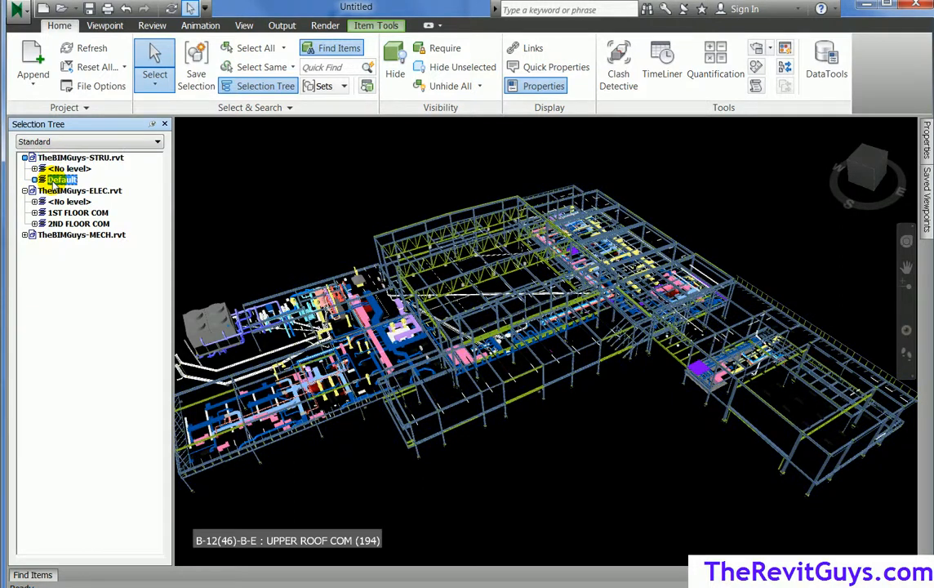
left_click(65, 169)
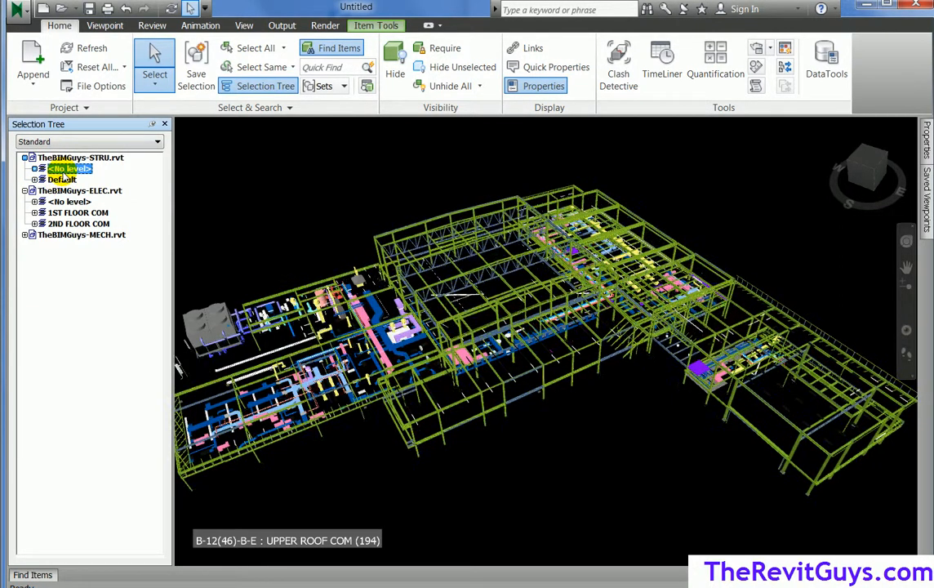
left_click(58, 235)
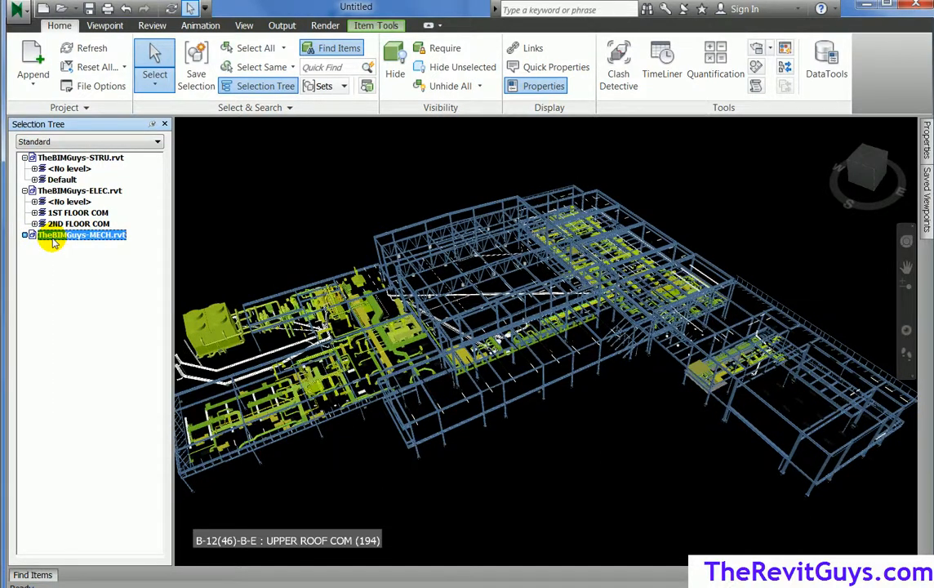
left_click(258, 196)
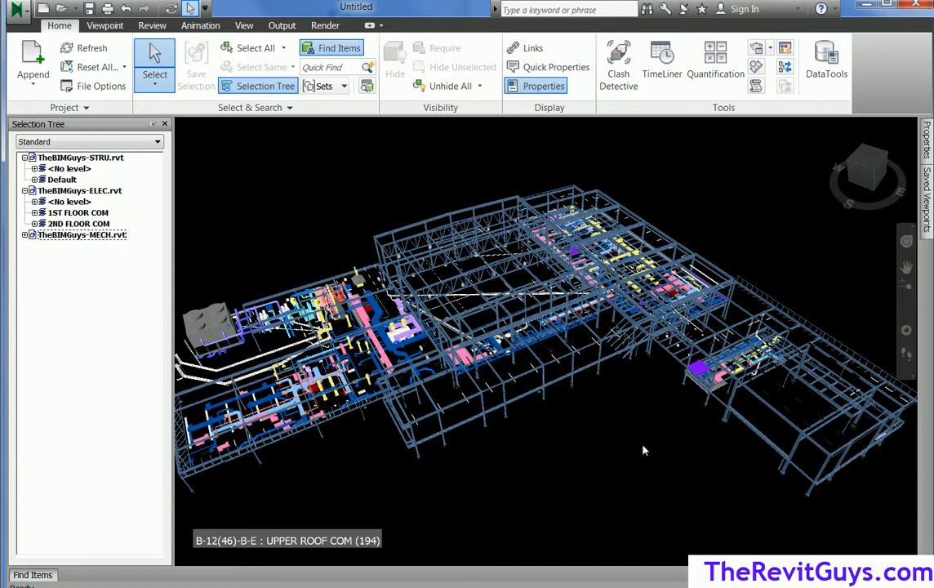
Override the color of TheBIMGuys-ELEC.rvt with bright yellow and clear the selection
scroll(414, 255, "up", 5)
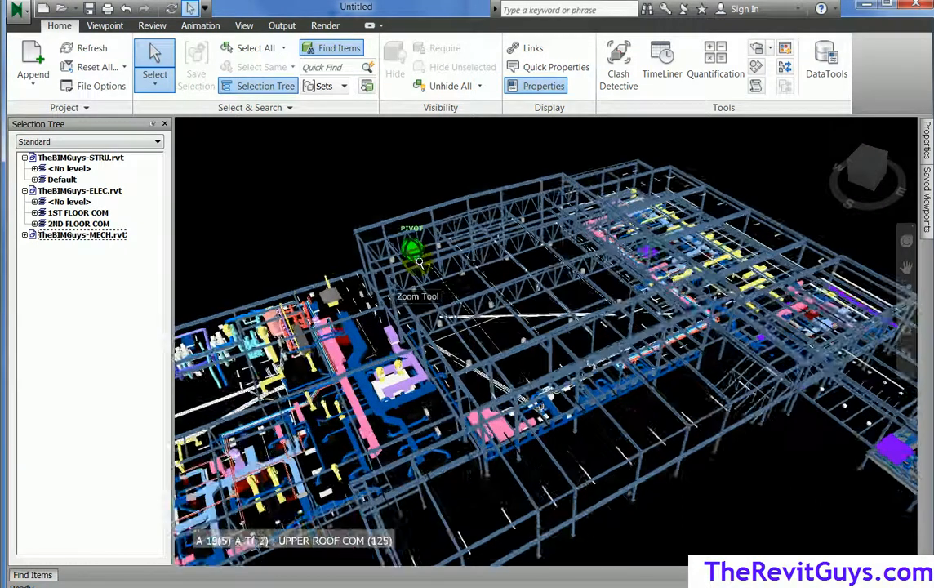
scroll(419, 261, "down", 3)
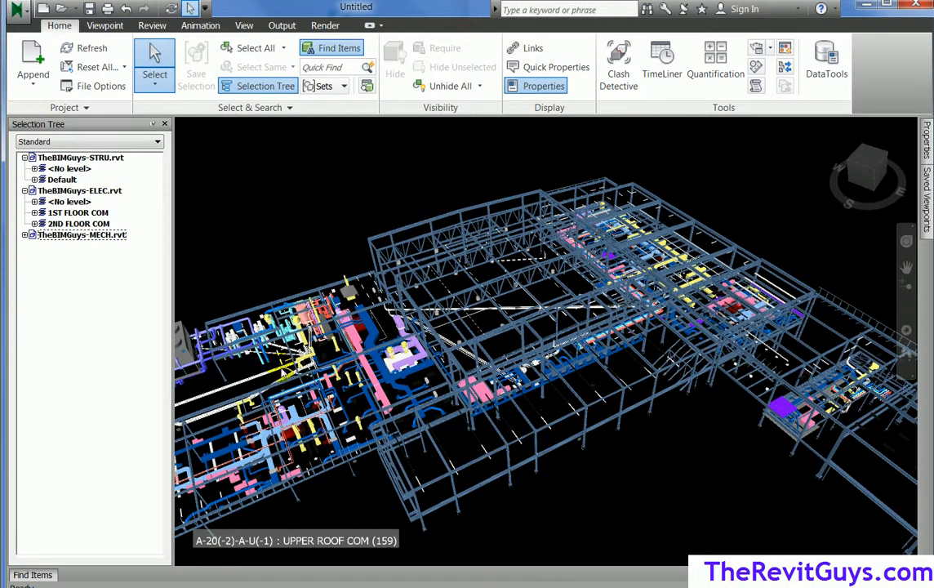
mouse_move(520, 516)
middle_mouse_down("shift")
mouse_move(550, 490)
mouse_move(528, 513)
mouse_move(517, 492)
mouse_move(521, 516)
middle_mouse_up("shift")
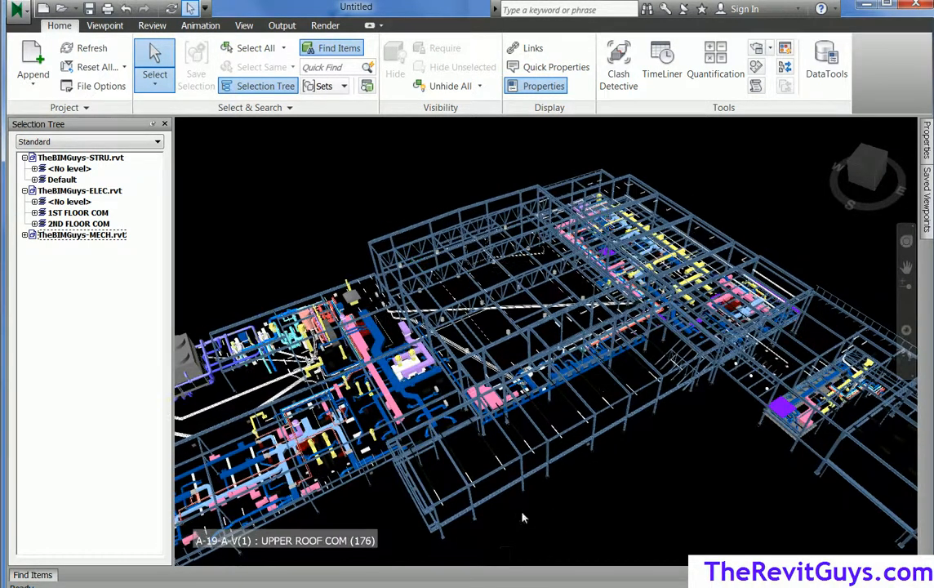
left_click(72, 191)
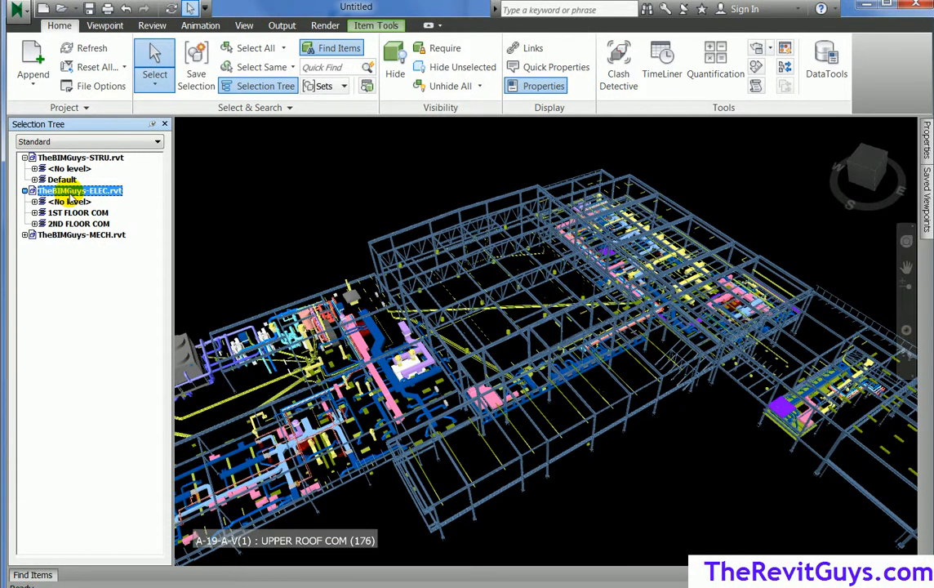
right_click(72, 194)
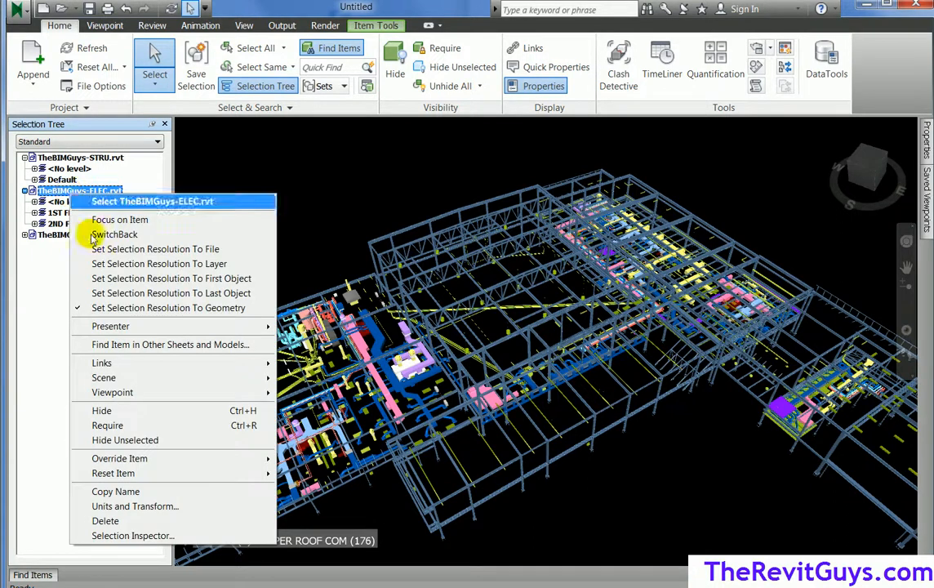
mouse_move(127, 462)
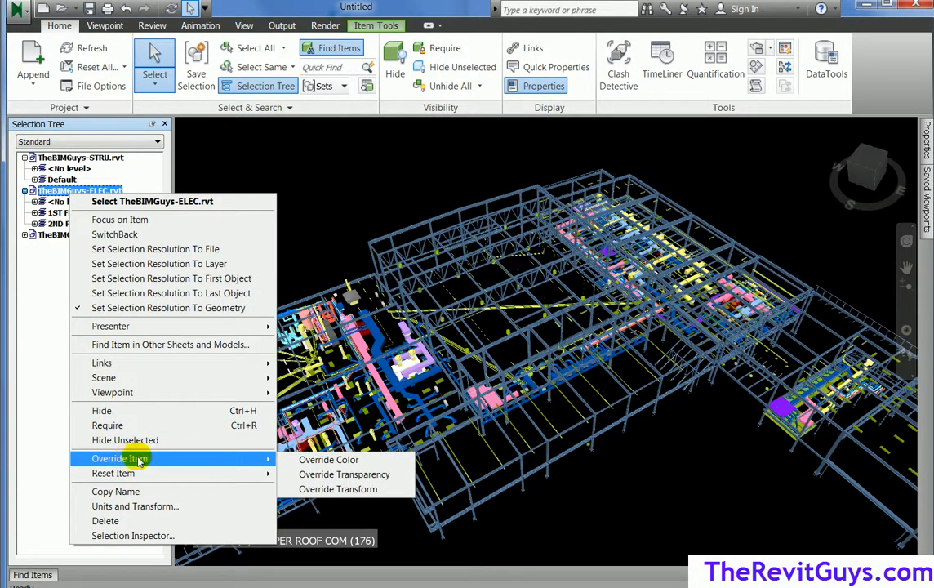
left_click(356, 461)
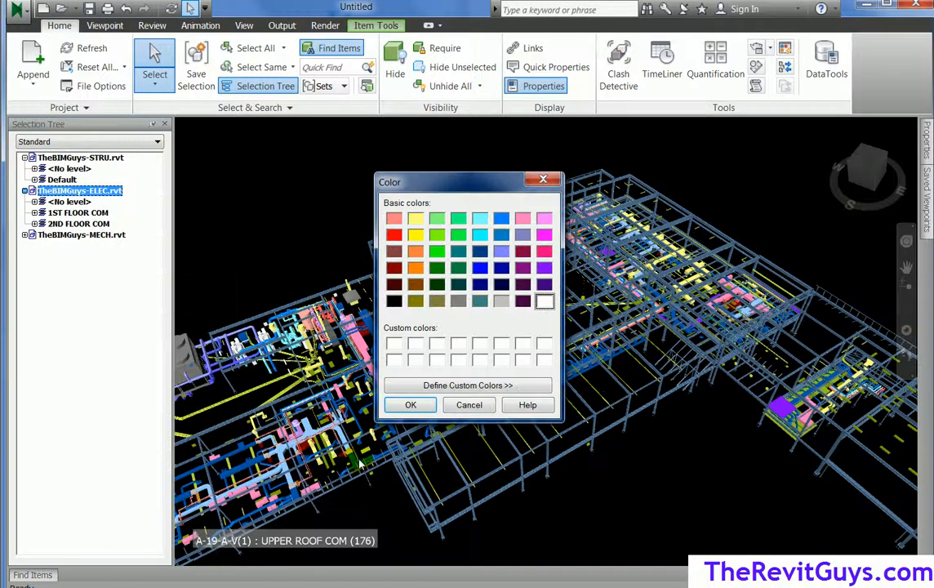
left_click(416, 235)
left_click(411, 406)
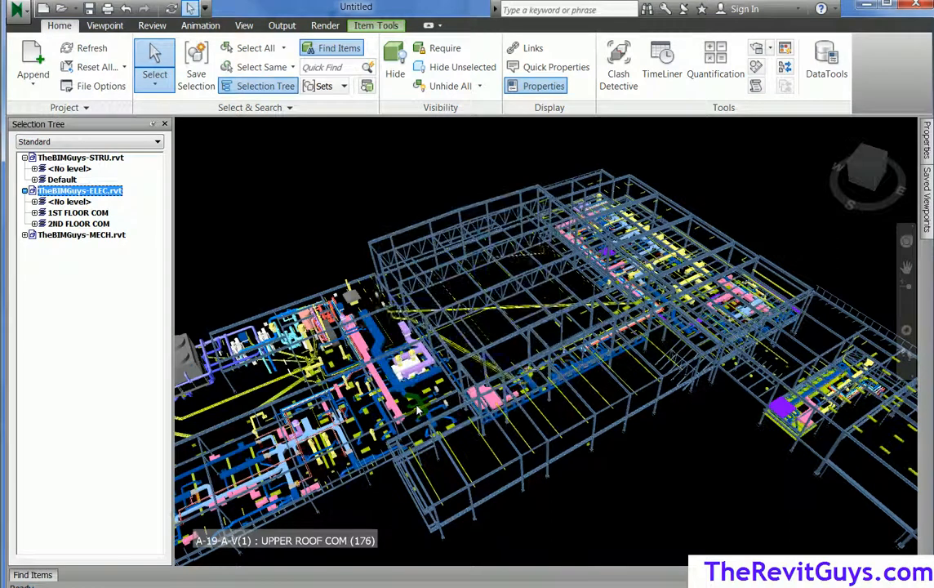
left_click(541, 453)
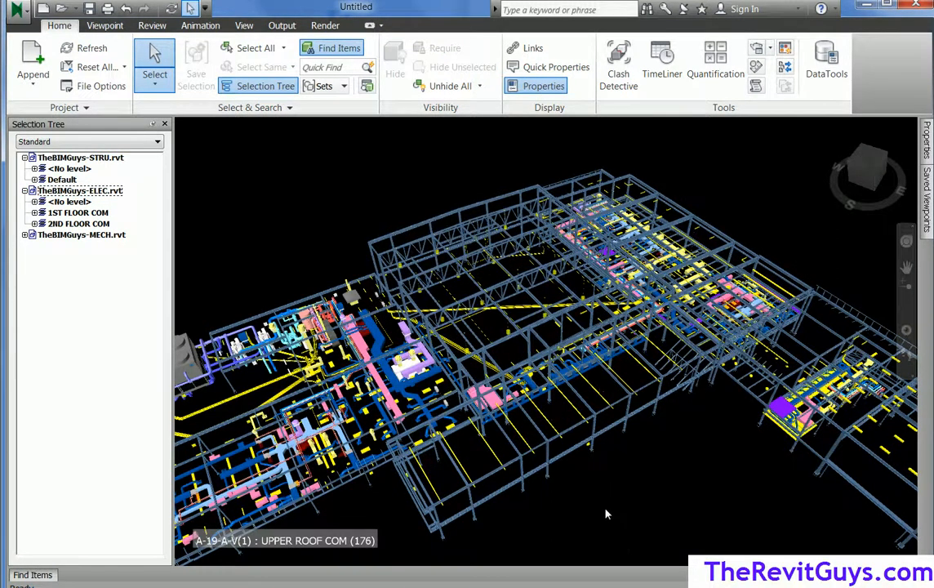
Override the color of TheBIMGuys-MECH.rvt with purple and clear the selection
scroll(606, 514, "up", 2)
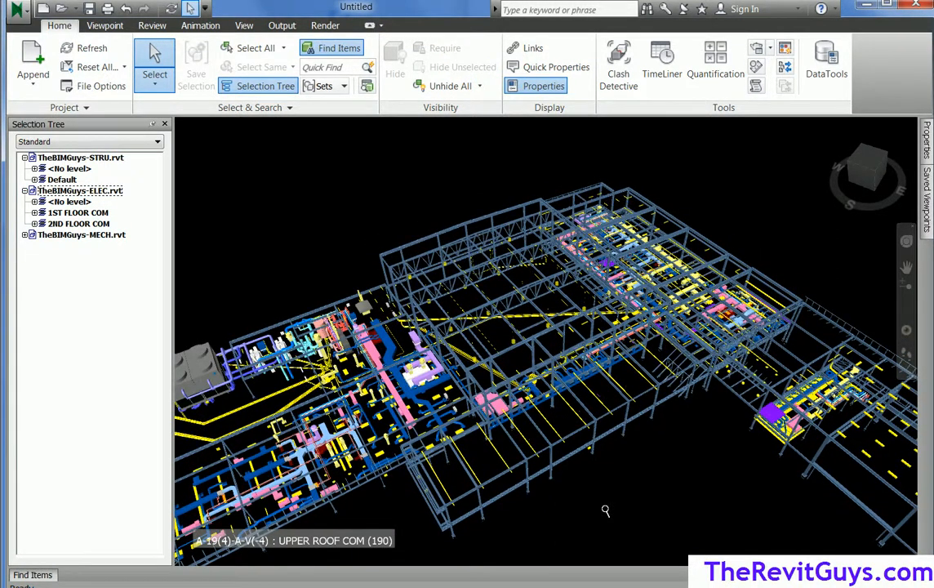
left_click(84, 235)
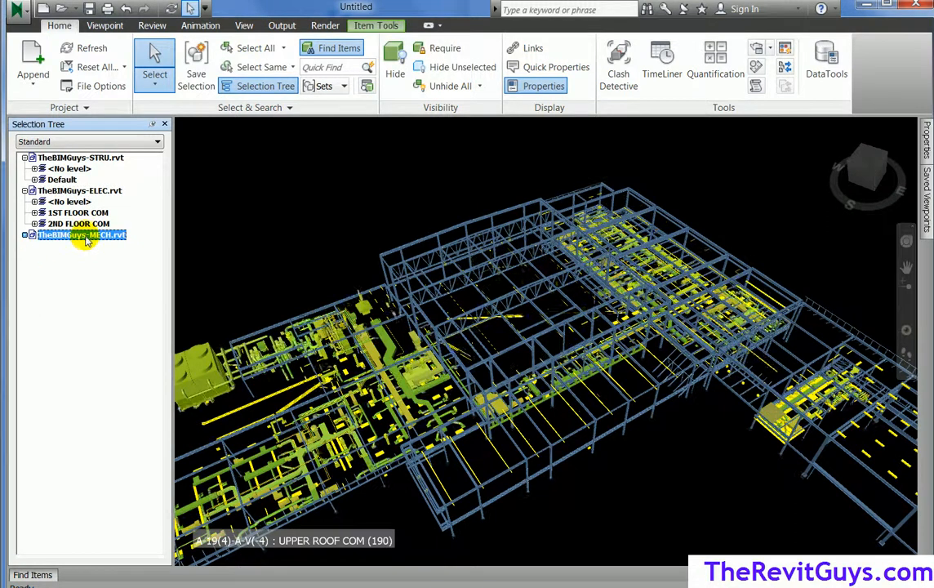
right_click(86, 239)
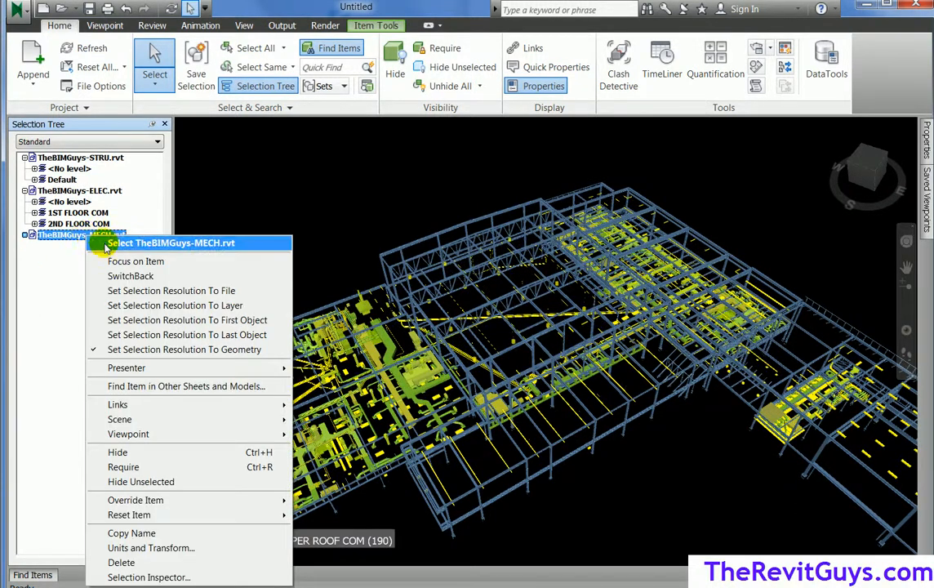
mouse_move(204, 501)
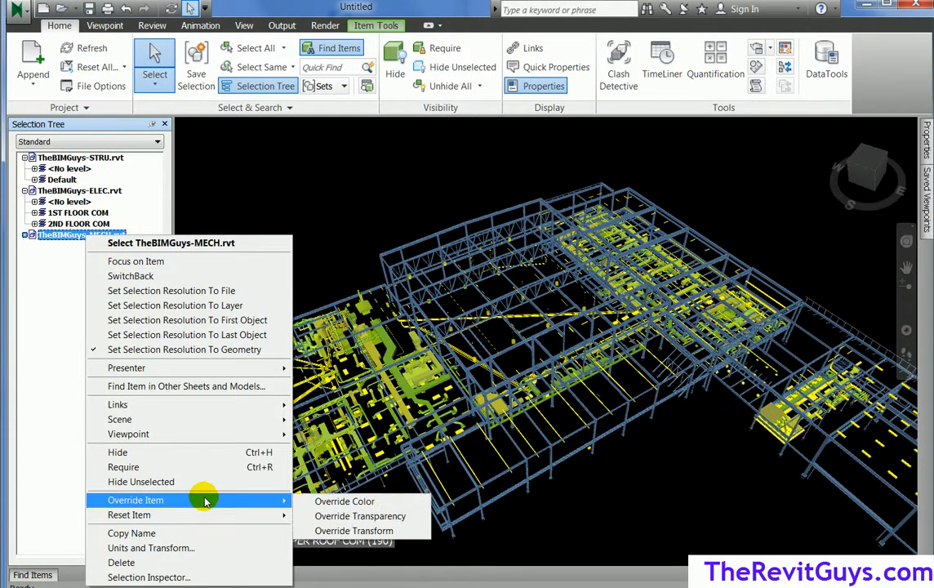
left_click(355, 500)
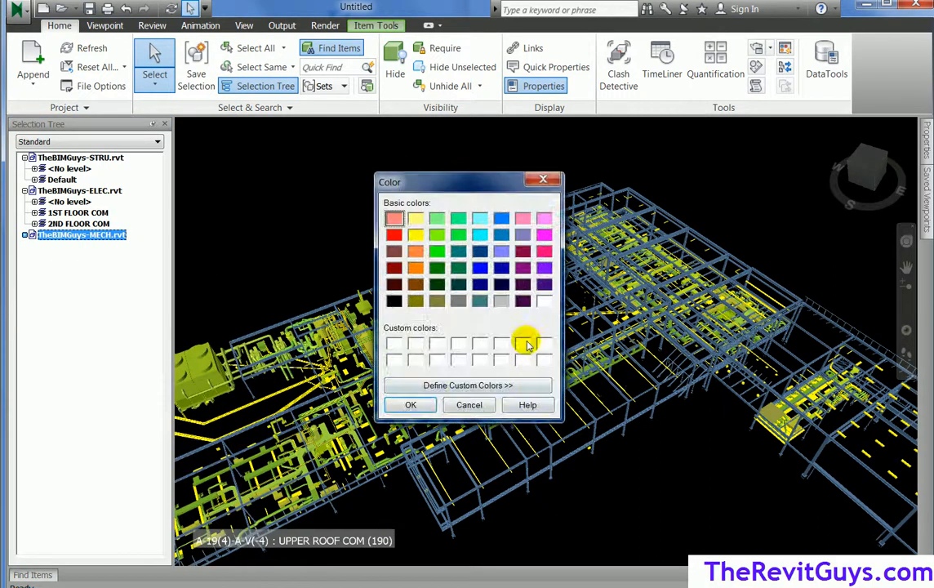
left_click(504, 236)
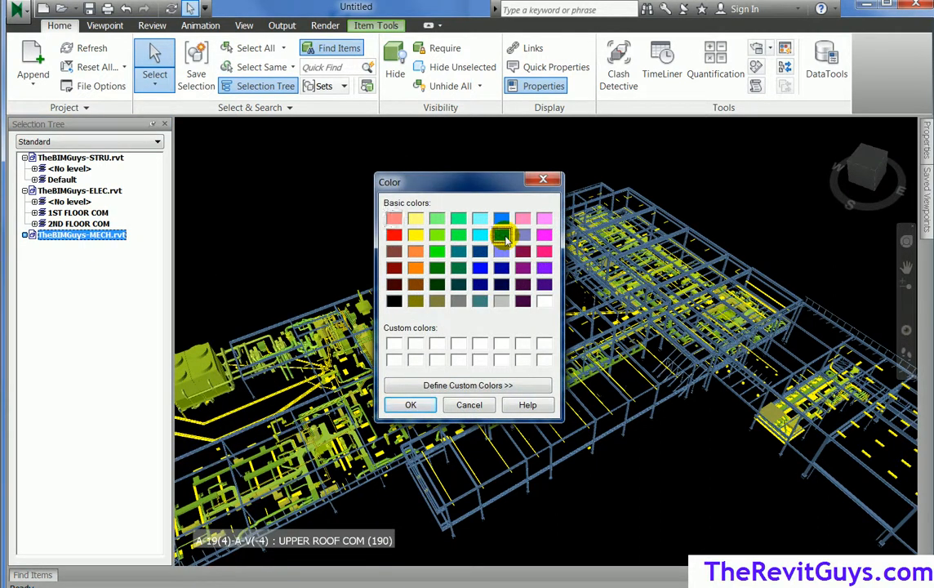
left_click(480, 252)
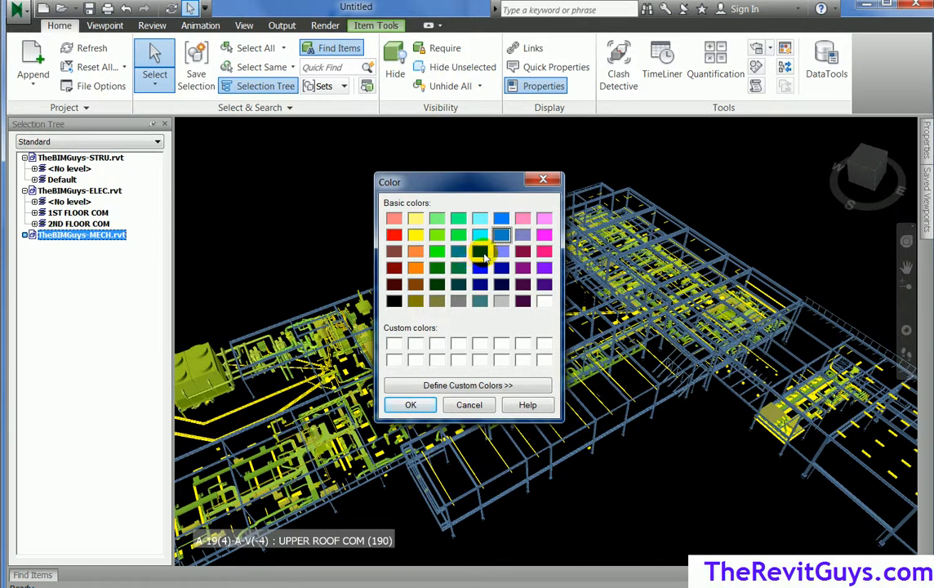
left_click(545, 268)
left_click(405, 404)
left_click(325, 218)
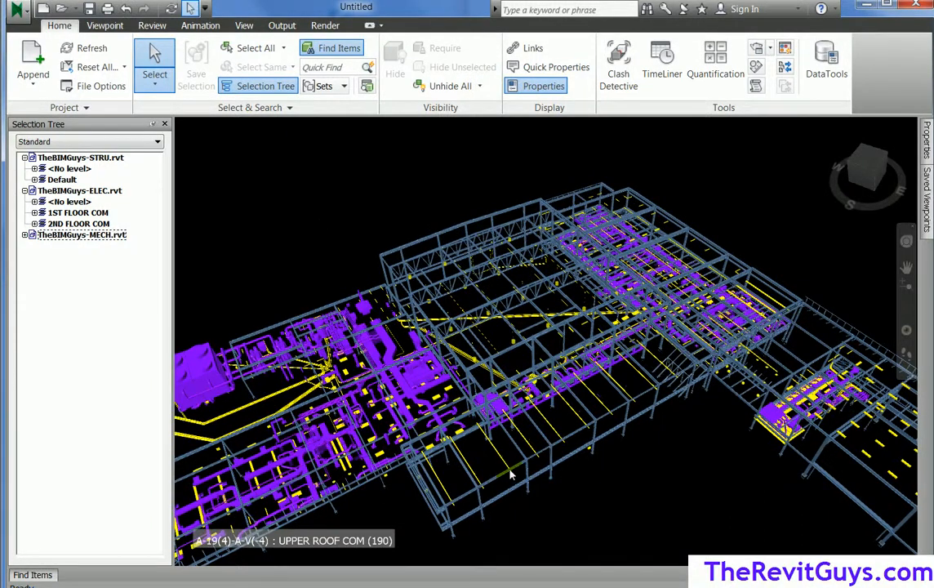
Override the color of TheBIMGuys-MECH.rvt with orange and clear the selection
middle_click_drag(543, 500, 547, 478, "shift")
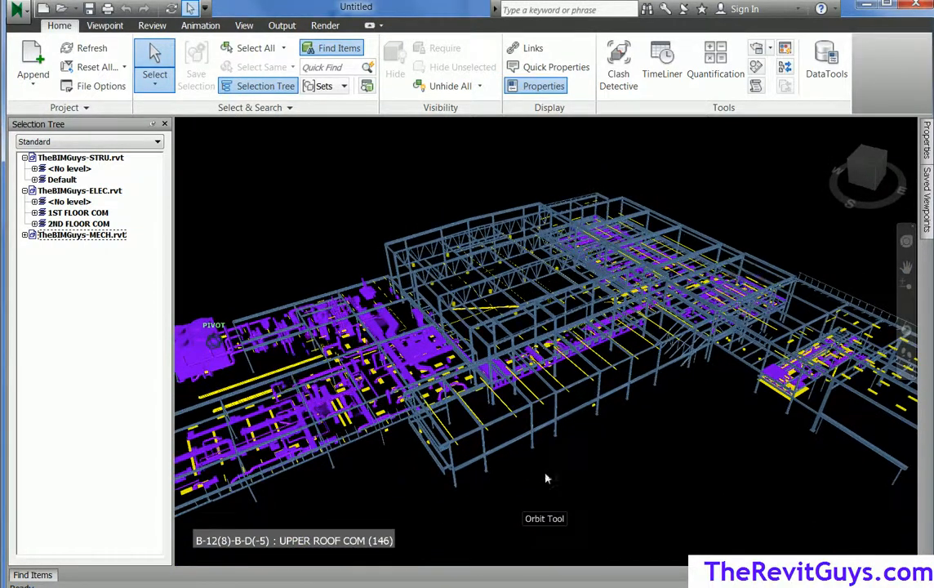
left_click(79, 236)
right_click(80, 236)
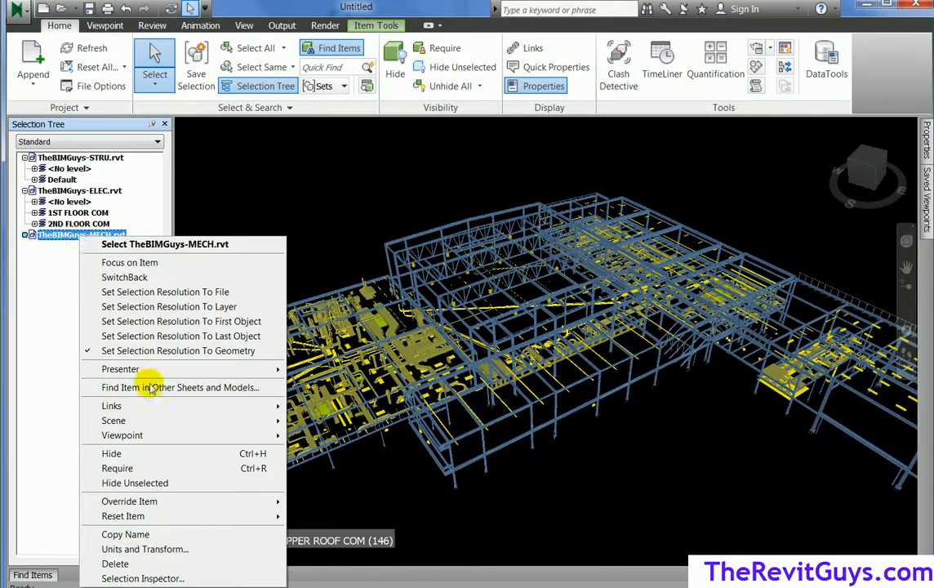
mouse_move(156, 502)
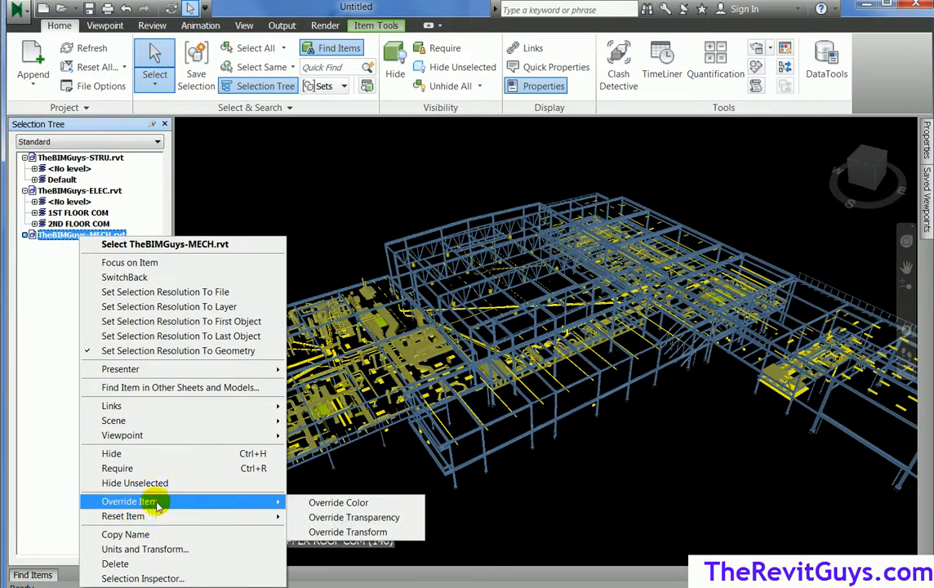
left_click(408, 502)
left_click(415, 268)
left_click(426, 403)
left_click(621, 463)
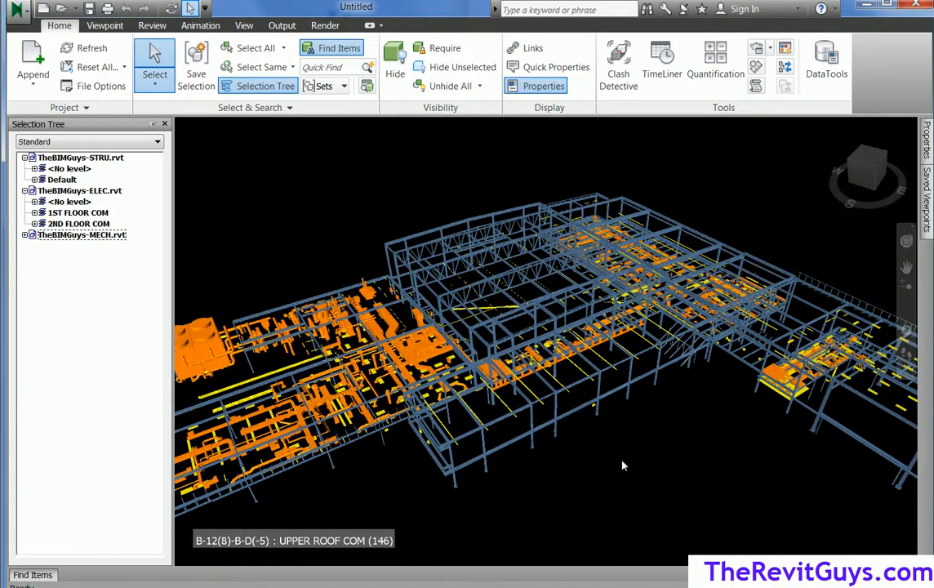
Examine the recolored model around the large outdoor mechanical unit, locate that unit in the selection tree, and deselect it
middle_click_drag(392, 466, 402, 449)
mouse_move(502, 482)
middle_mouse_down()
mouse_move(495, 455)
mouse_move(509, 423)
mouse_move(510, 383)
mouse_move(504, 408)
mouse_move(539, 457)
mouse_move(525, 515)
mouse_move(538, 510)
mouse_move(503, 501)
mouse_move(576, 472)
mouse_move(593, 432)
mouse_move(599, 442)
middle_mouse_up()
scroll(576, 471, "down", 2)
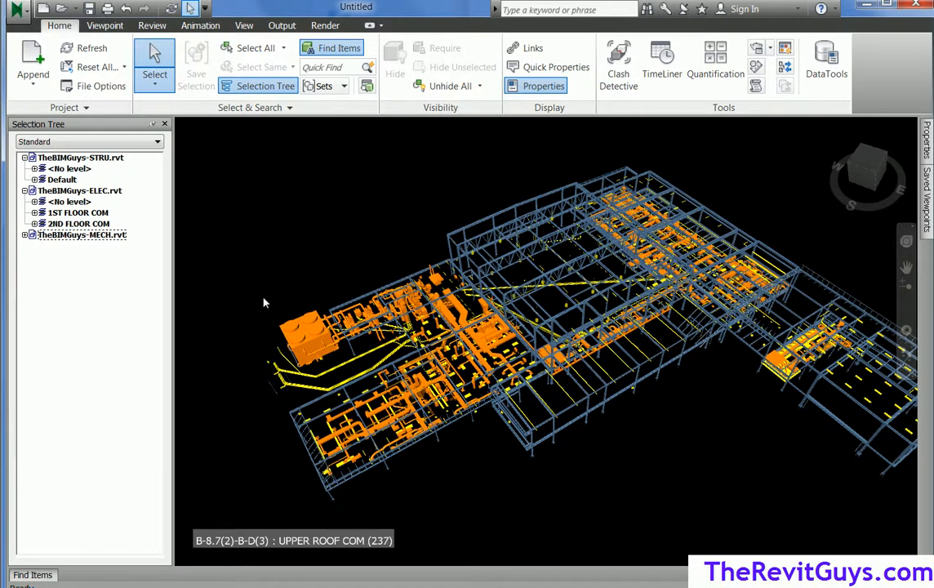
mouse_move(444, 462)
middle_mouse_down("shift")
mouse_move(438, 442)
mouse_move(448, 445)
middle_mouse_up("shift")
middle_click_drag(303, 291, 342, 262, "shift")
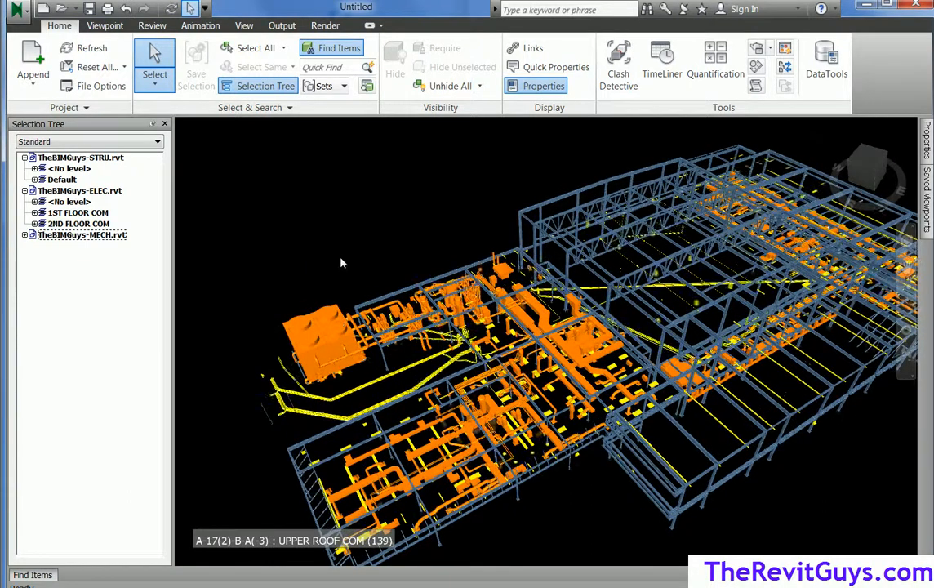
left_click(324, 329)
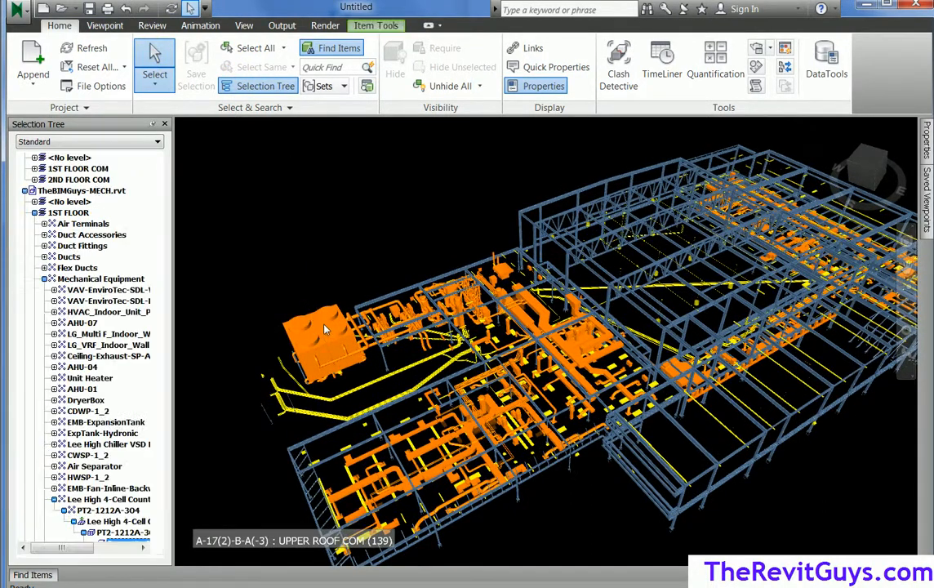
left_click(295, 257)
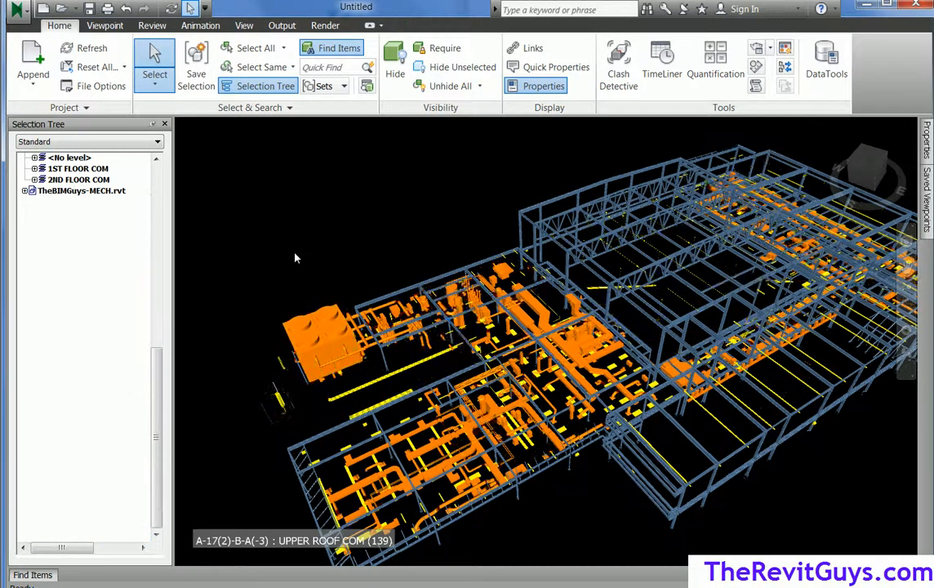
Pick the large outdoor mechanical unit and set the selection resolution to File
right_click(296, 256)
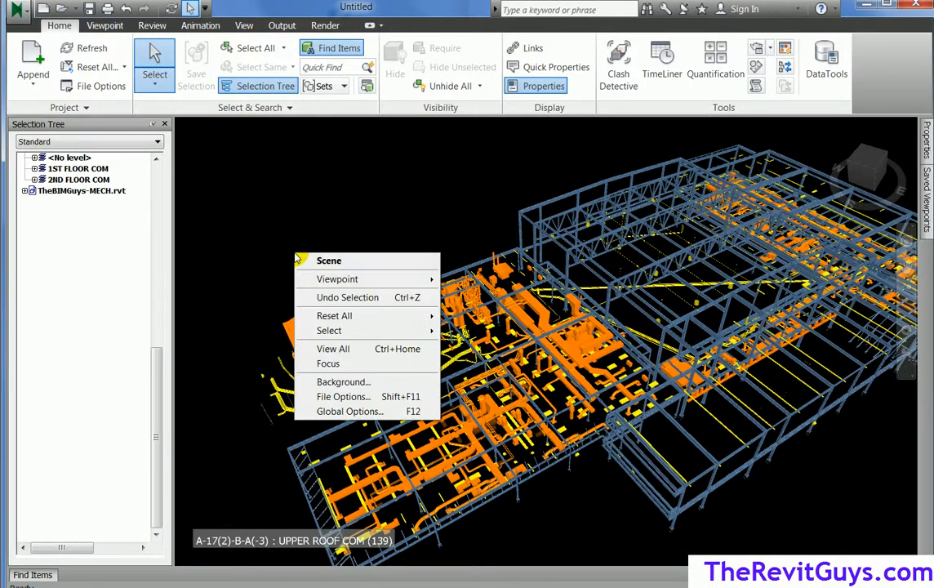
left_click(274, 204)
left_click(324, 321)
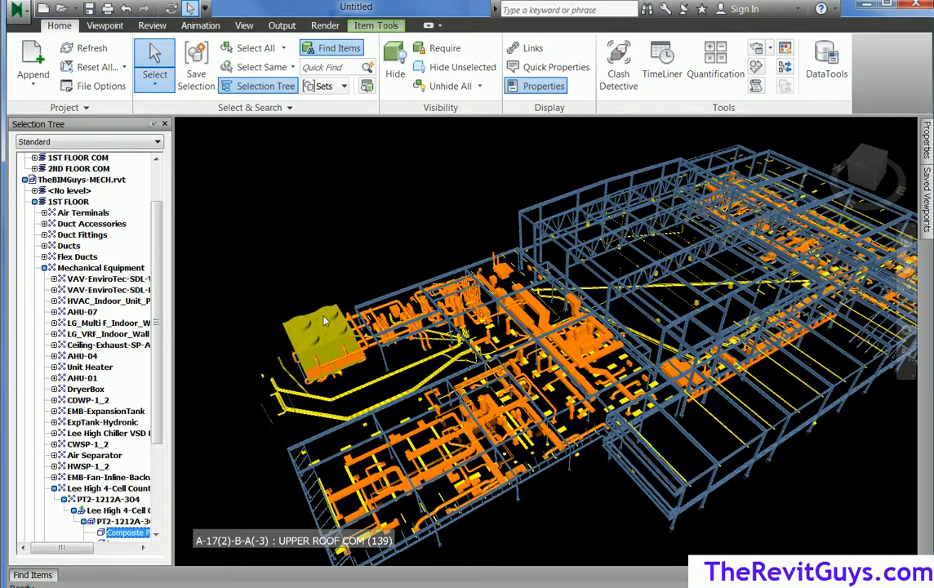
right_click(324, 321)
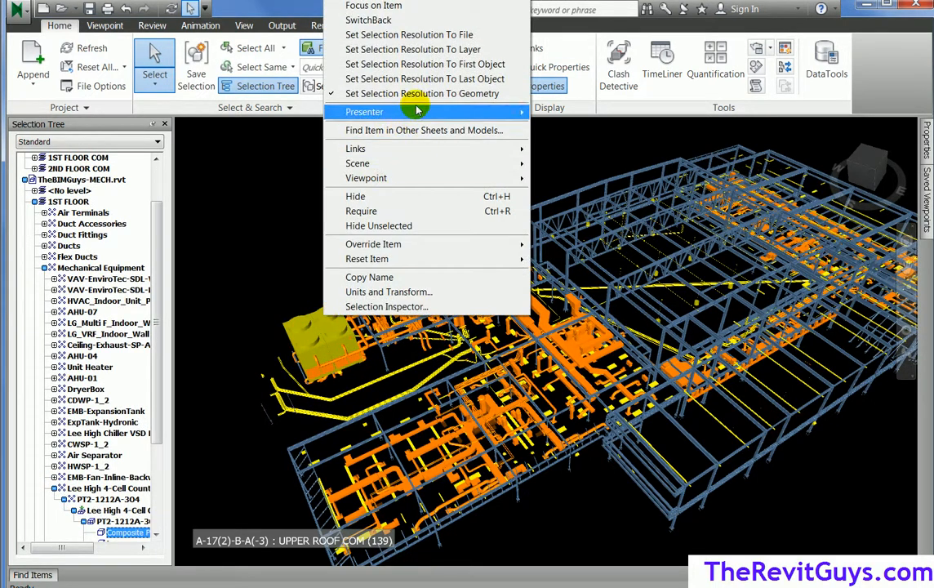
left_click(405, 35)
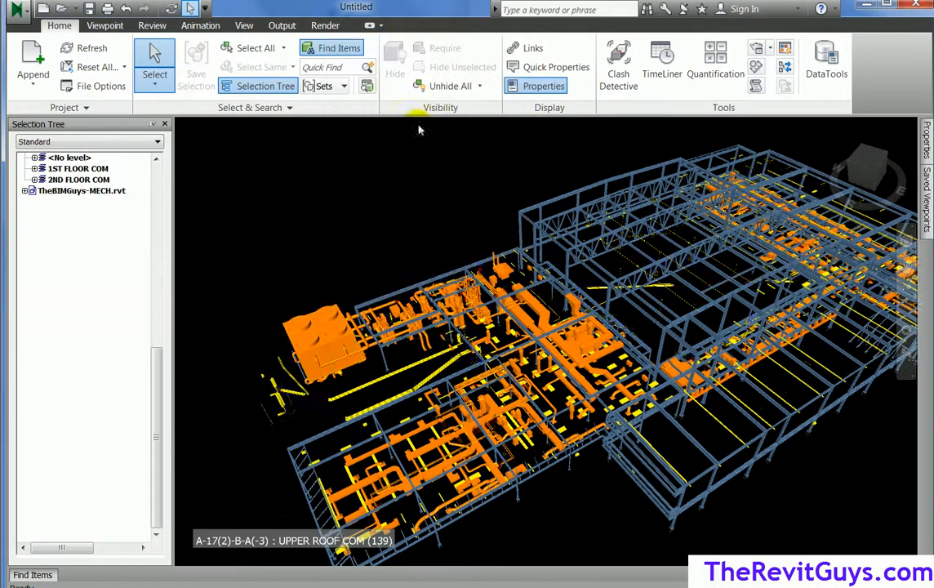
Try whole-file selection on the mechanical and structural models, and return the selection resolution to Geometry
left_click(323, 327)
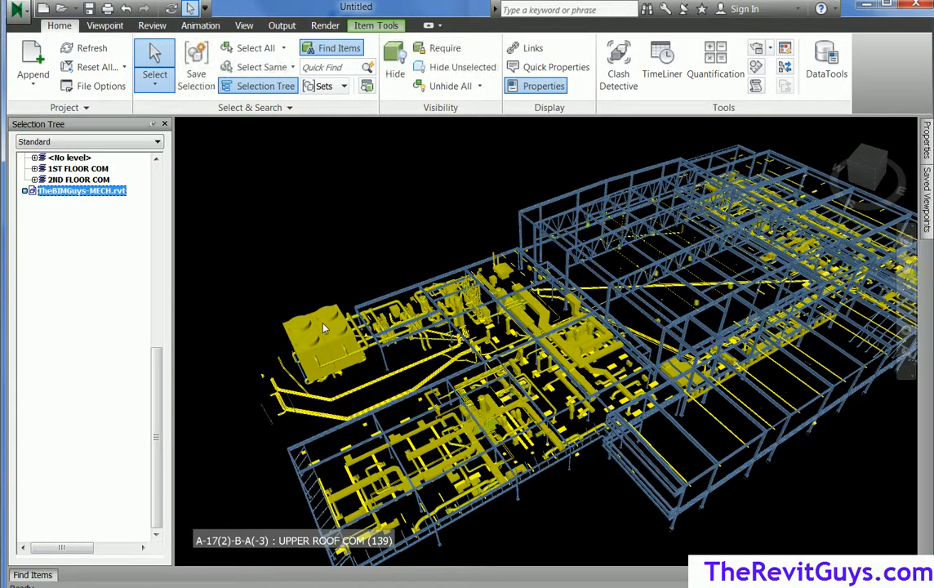
left_click(426, 286)
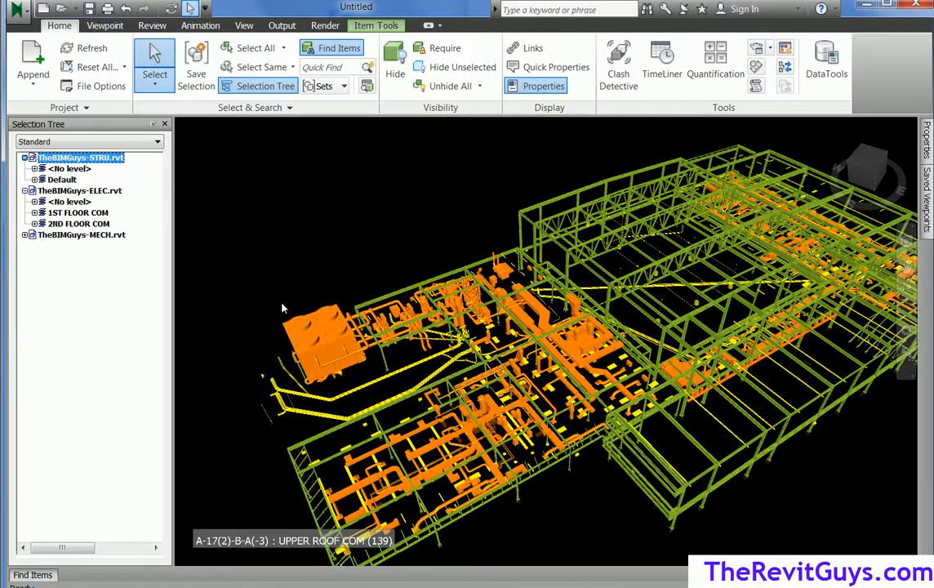
left_click(350, 291)
right_click(273, 220)
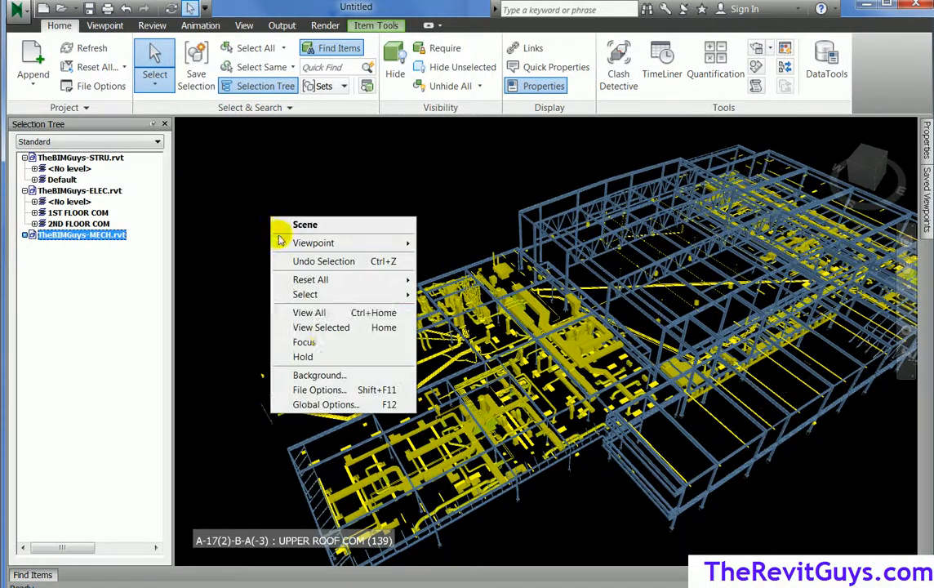
left_click(273, 330)
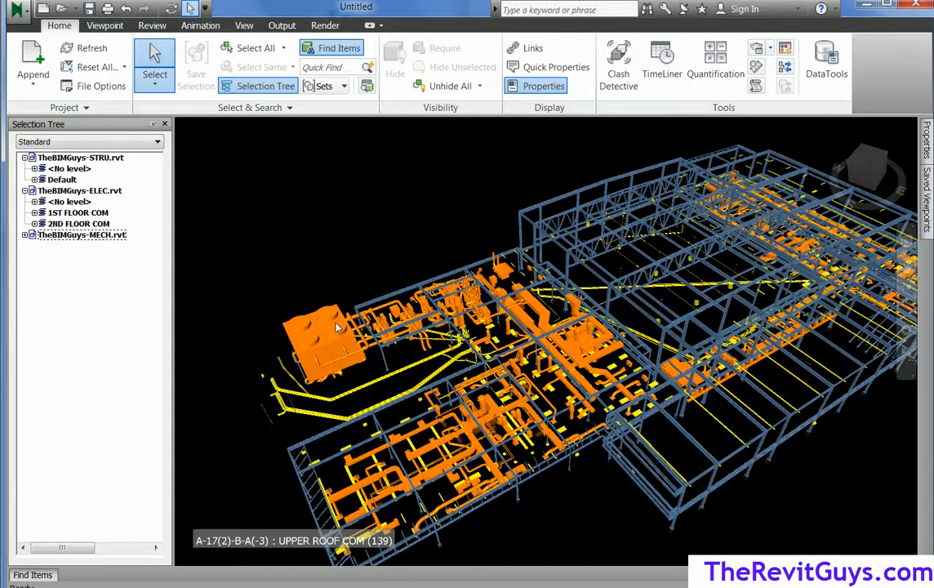
right_click(337, 326)
left_click(412, 86)
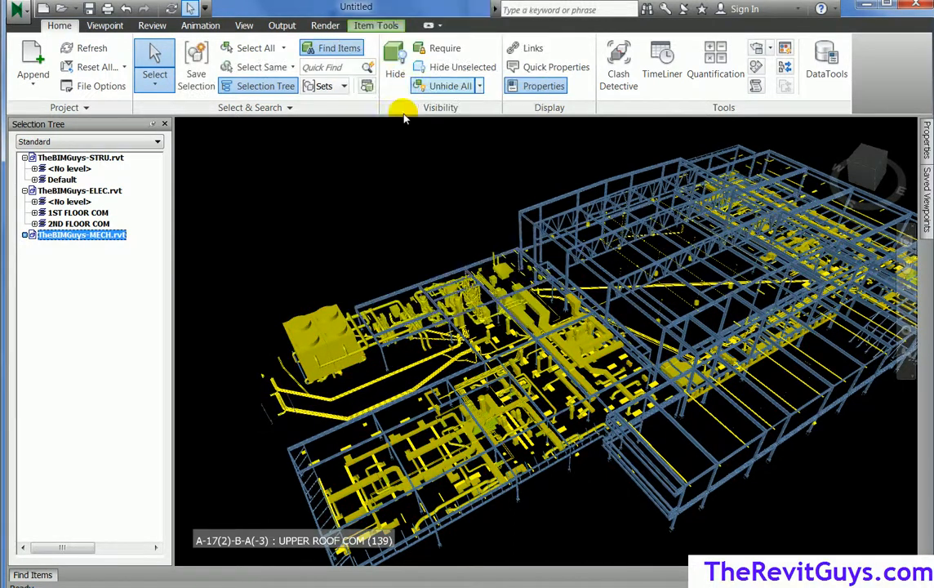
Select the geometry parts making up the large outdoor unit's body, including the louvers, and override their color with purple
left_click(316, 321)
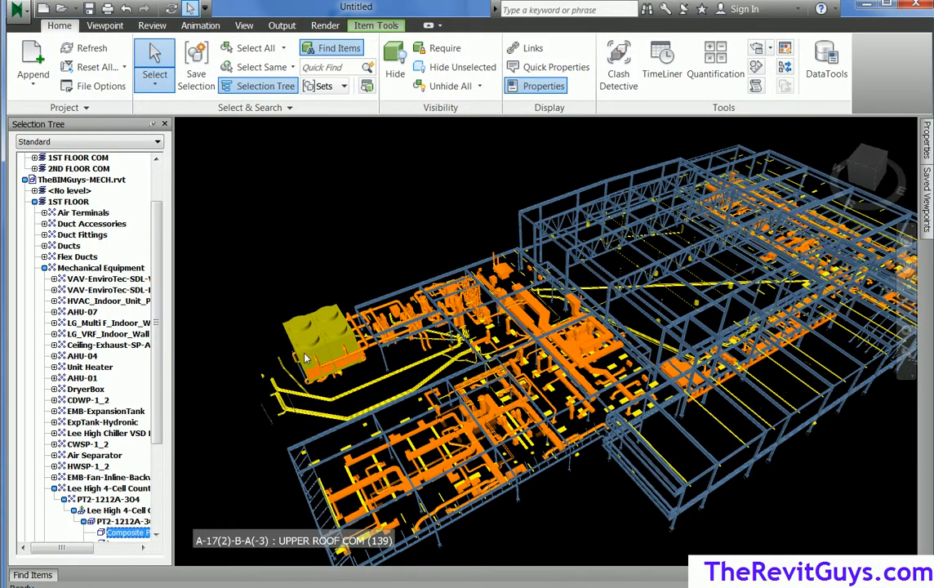
scroll(304, 359, "up", 5)
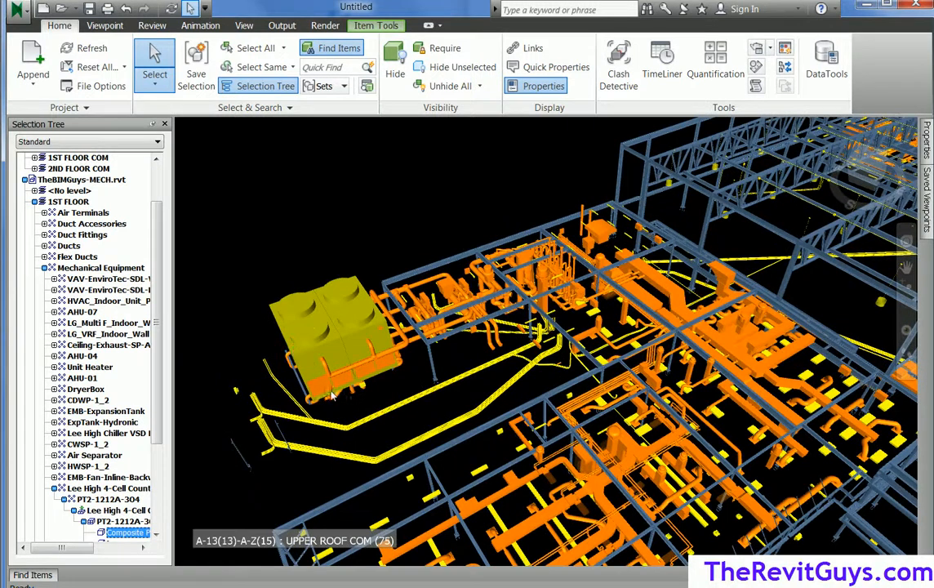
left_click(324, 390)
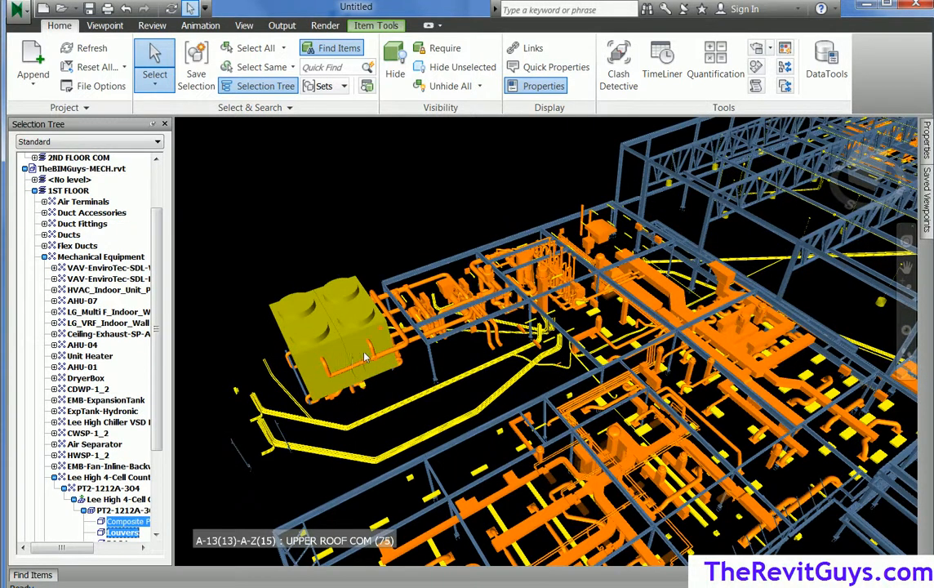
left_click(378, 372)
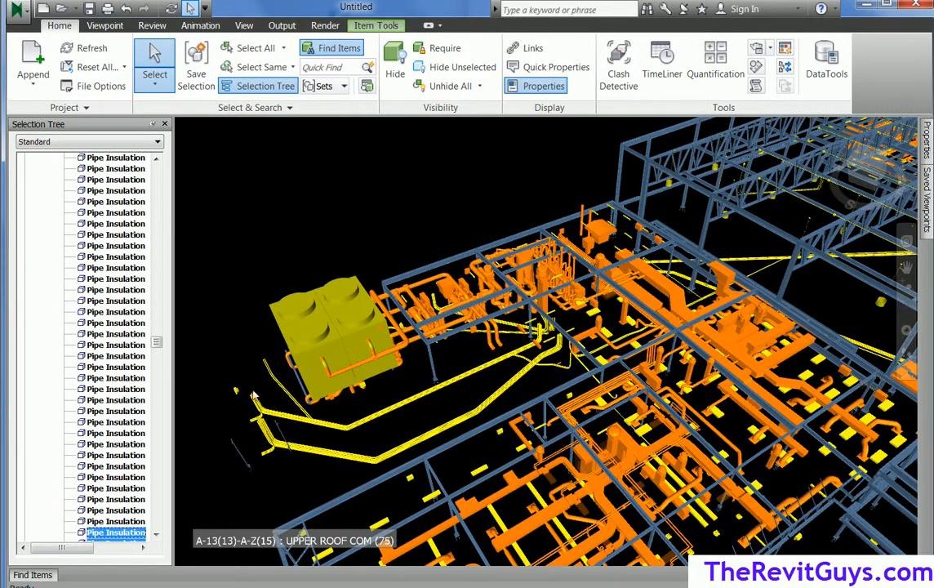
right_click(120, 535)
mouse_move(202, 463)
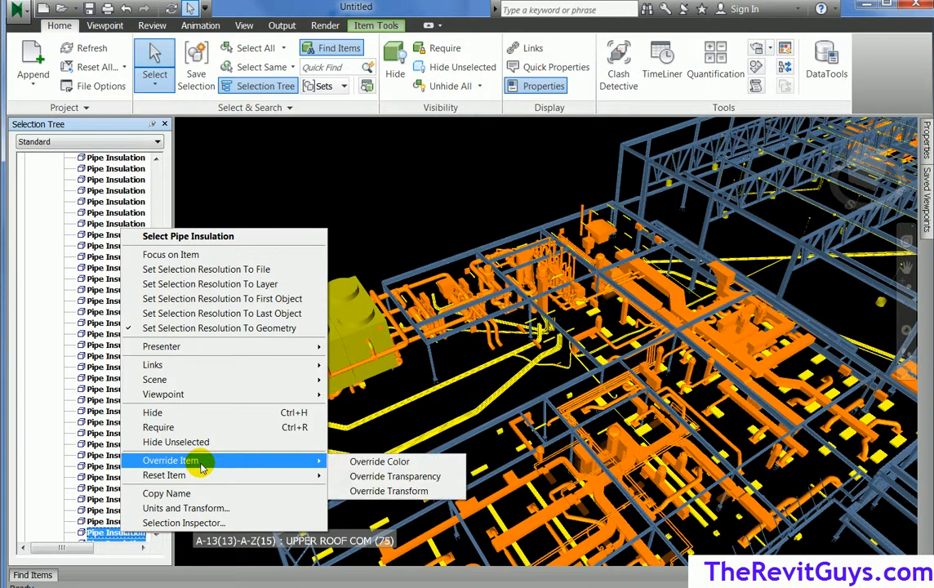
left_click(395, 462)
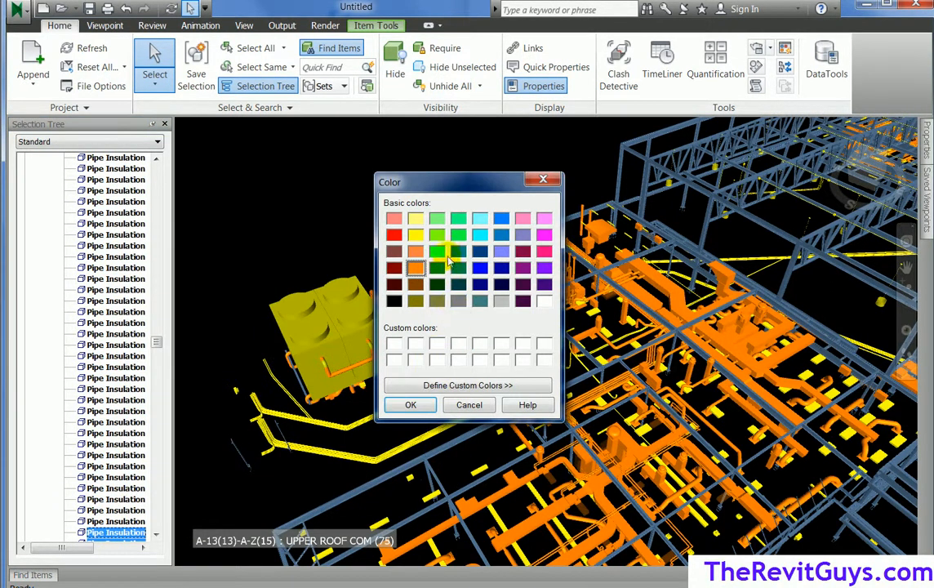
left_click(544, 267)
left_click(411, 405)
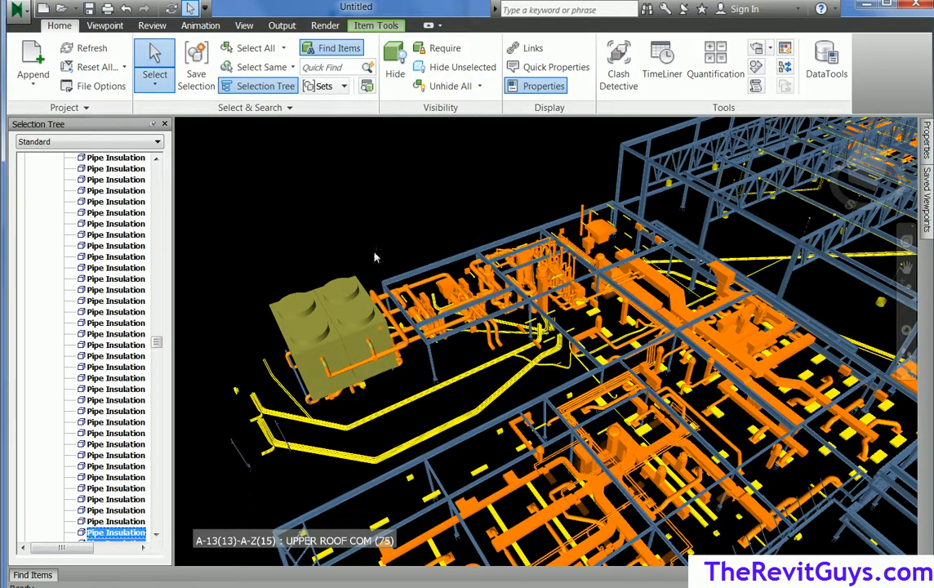
left_click(349, 214)
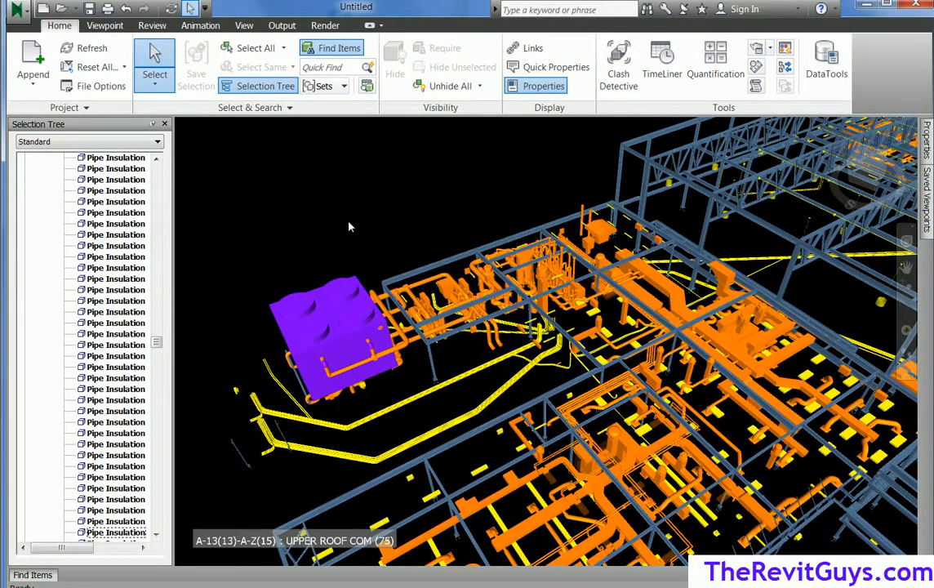
Collapse TheBIMGuys-MECH.rvt in the selection tree and hide the whole file
scroll(350, 214, "down", 2)
middle_click_drag(657, 477, 520, 498)
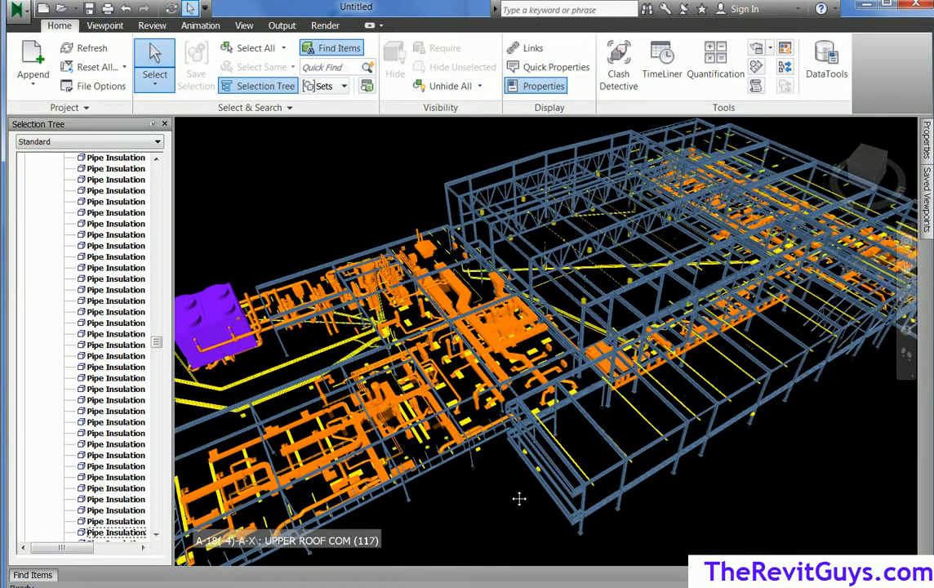
scroll(519, 497, "down", 3)
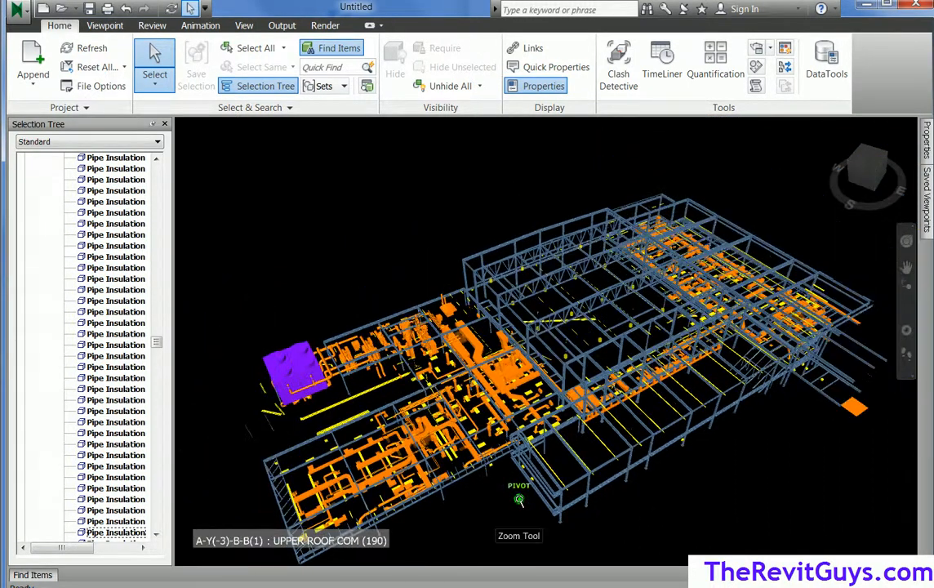
middle_click_drag(515, 490, 381, 425)
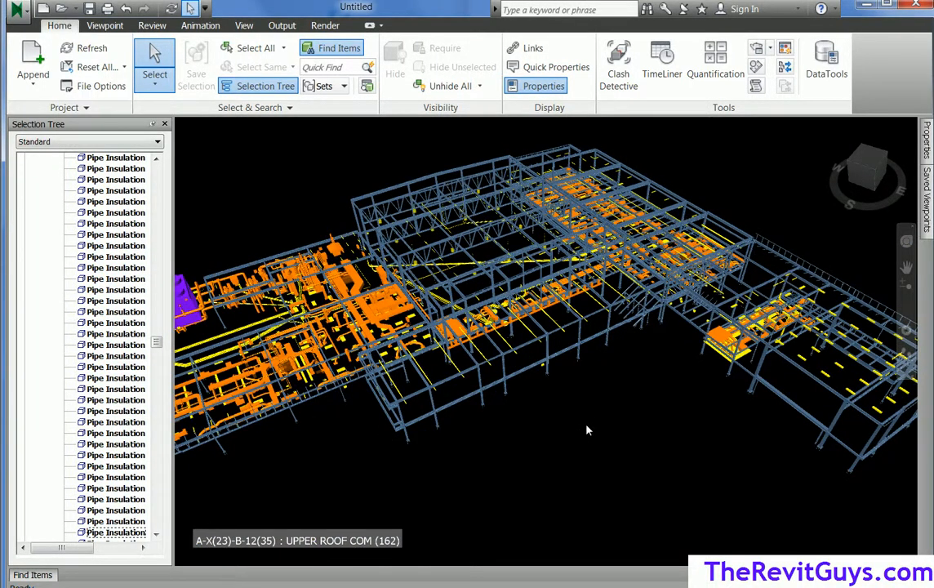
mouse_move(492, 433)
middle_mouse_down("shift")
mouse_move(554, 417)
mouse_move(512, 438)
middle_mouse_up("shift")
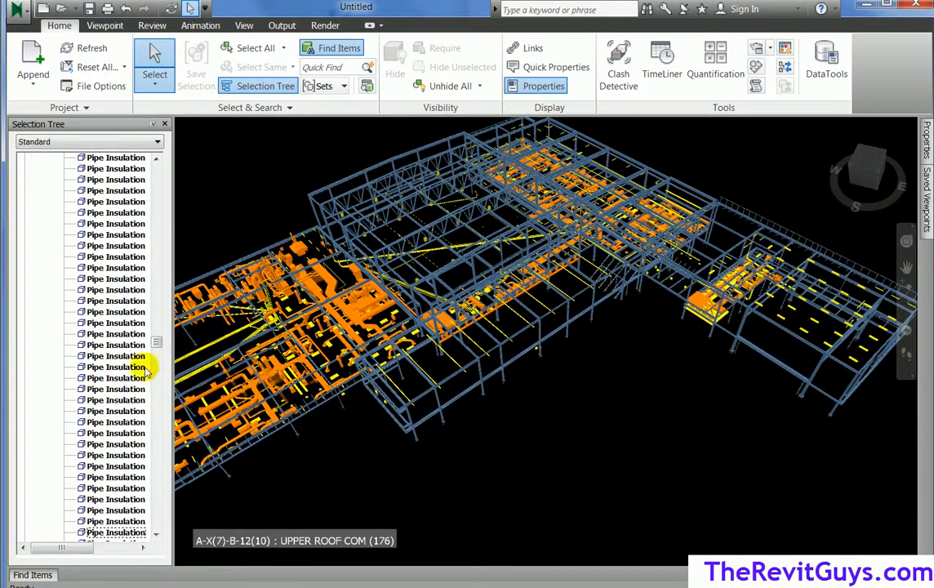
left_click_drag(156, 342, 167, 171)
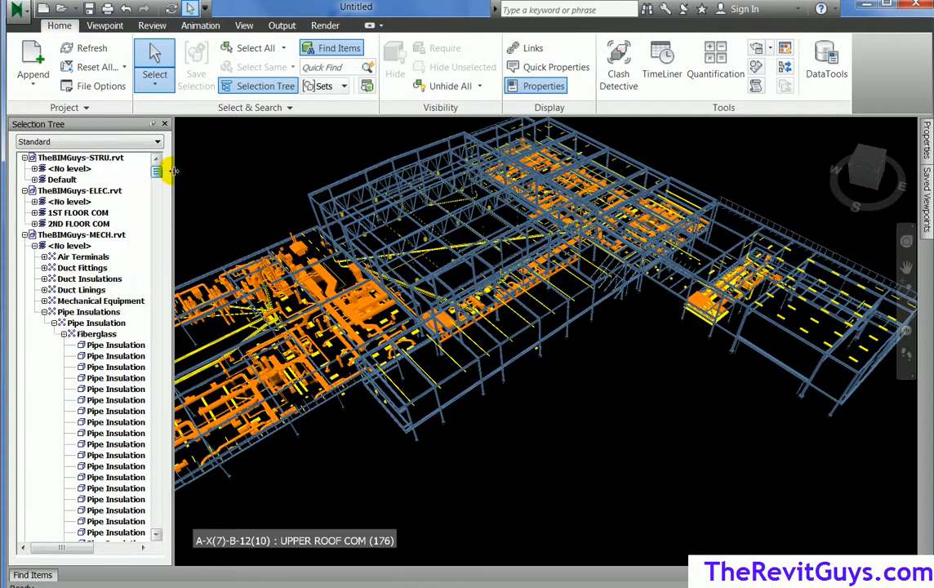
left_click(24, 235)
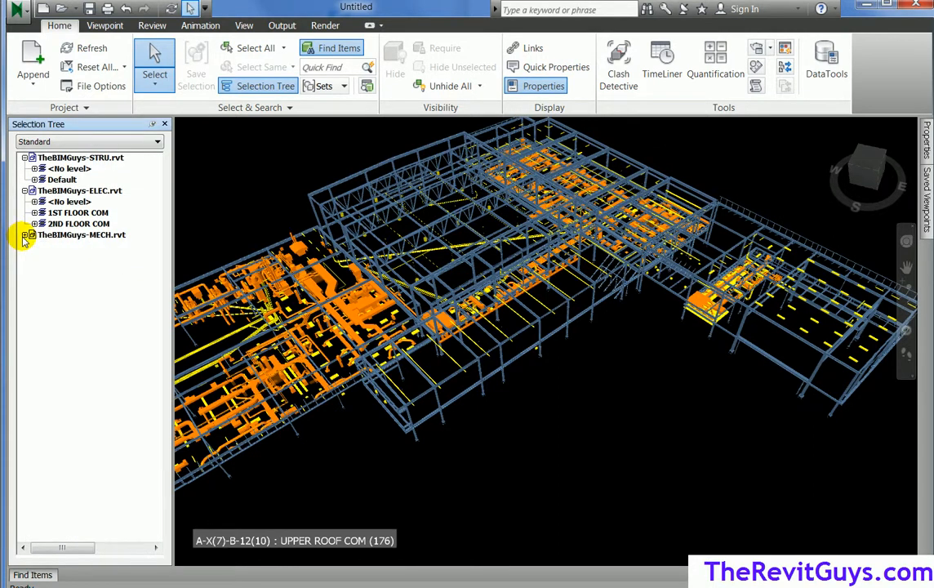
right_click(74, 235)
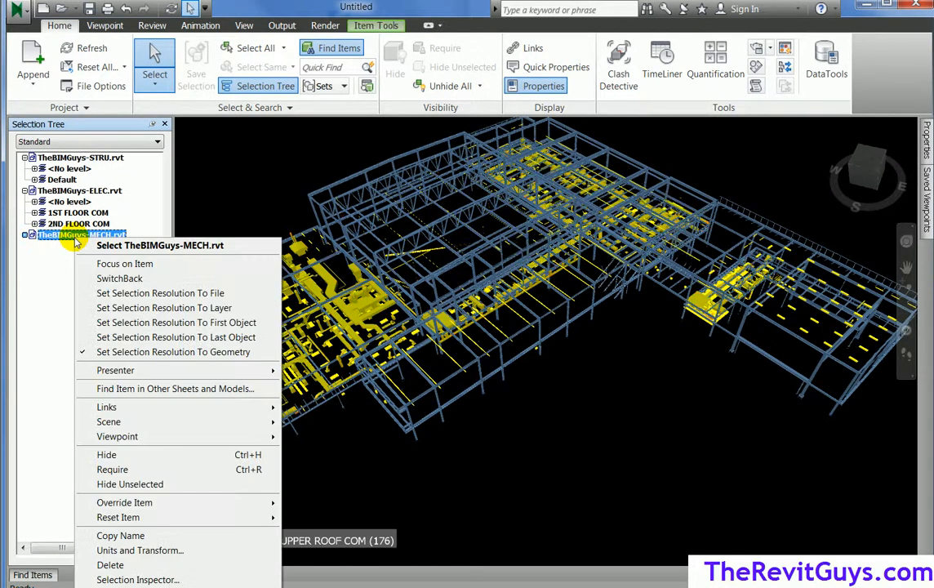
left_click(119, 454)
Add a new clash test in Clash Detective and name it "elec vs steel"
middle_click_drag(331, 379, 571, 431)
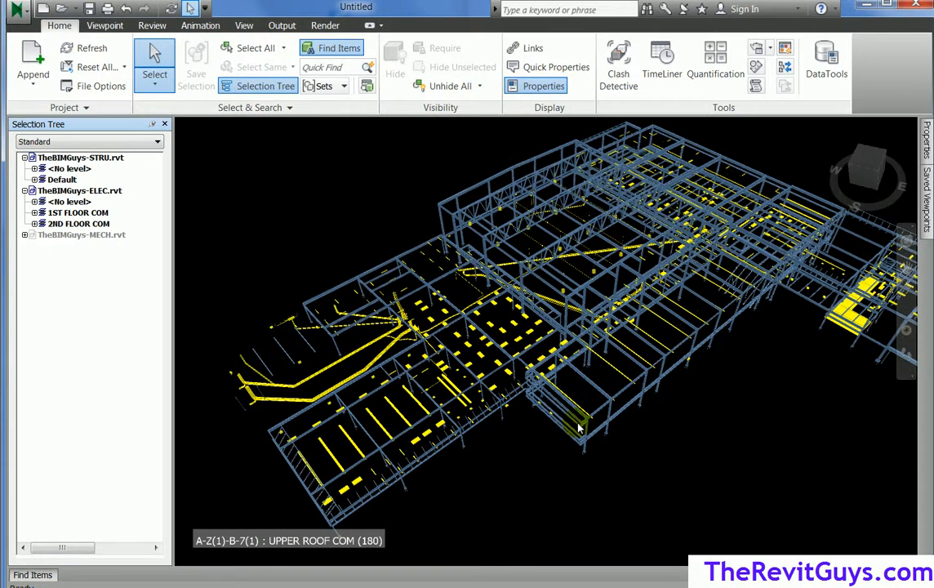
scroll(498, 351, "up", 5)
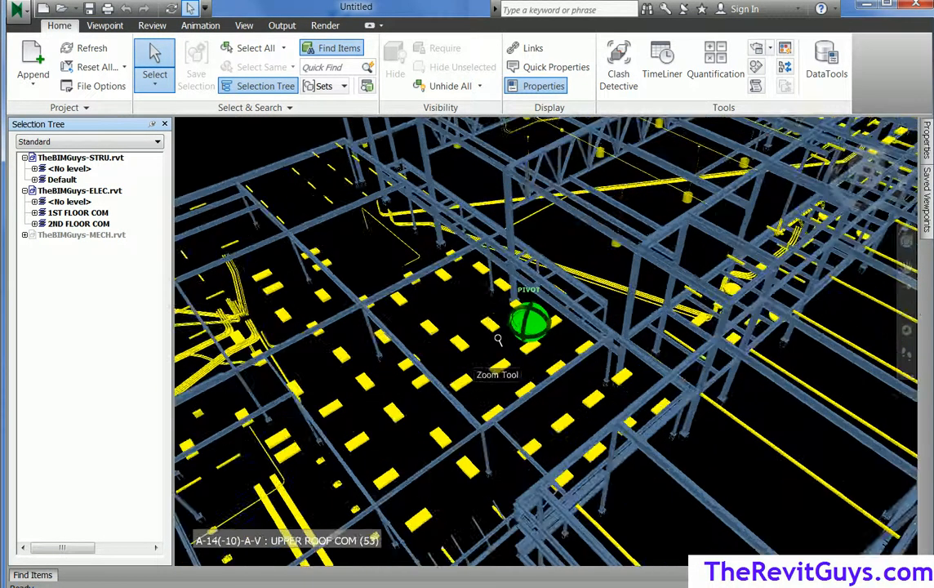
middle_click_drag(489, 358, 514, 385, "shift")
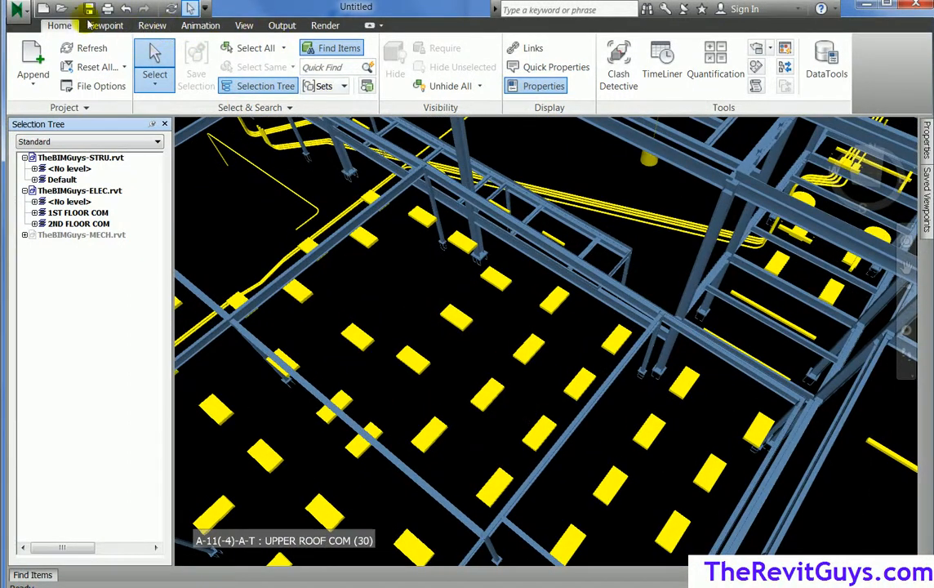
left_click(631, 72)
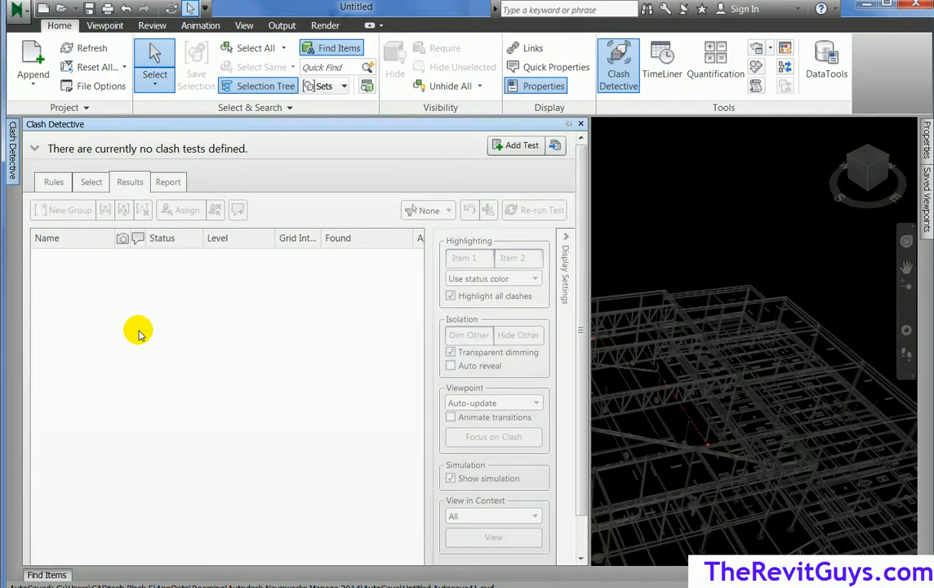
left_click(35, 149)
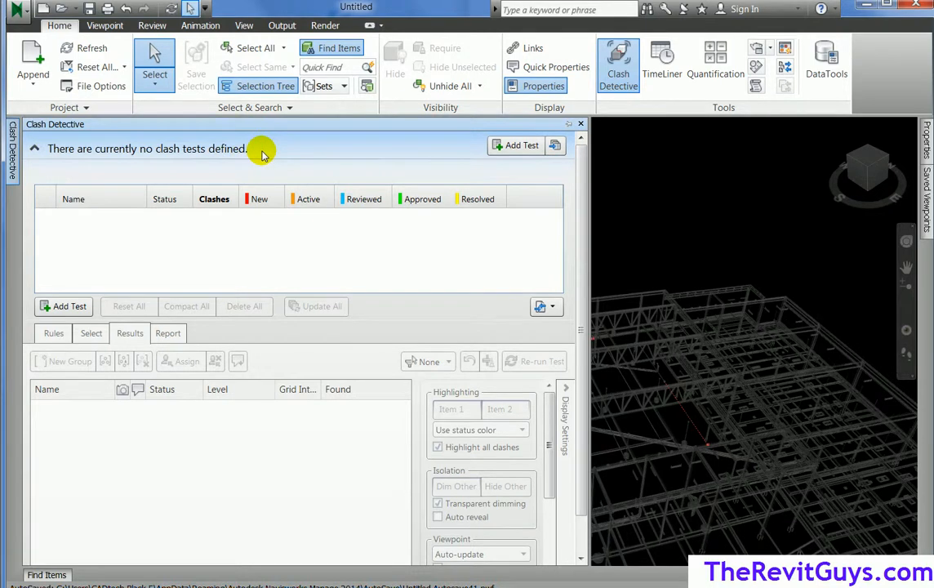
left_click(67, 307)
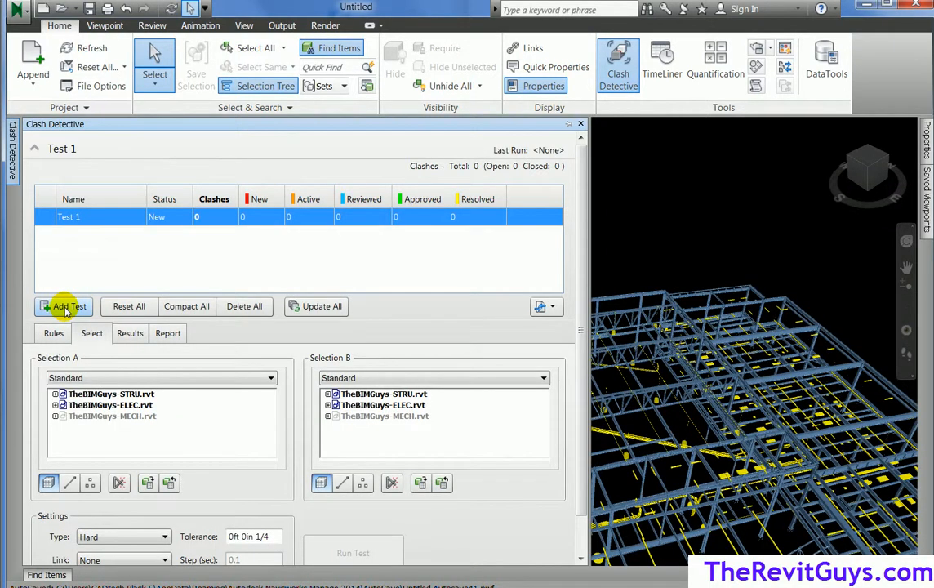
double_click(96, 219)
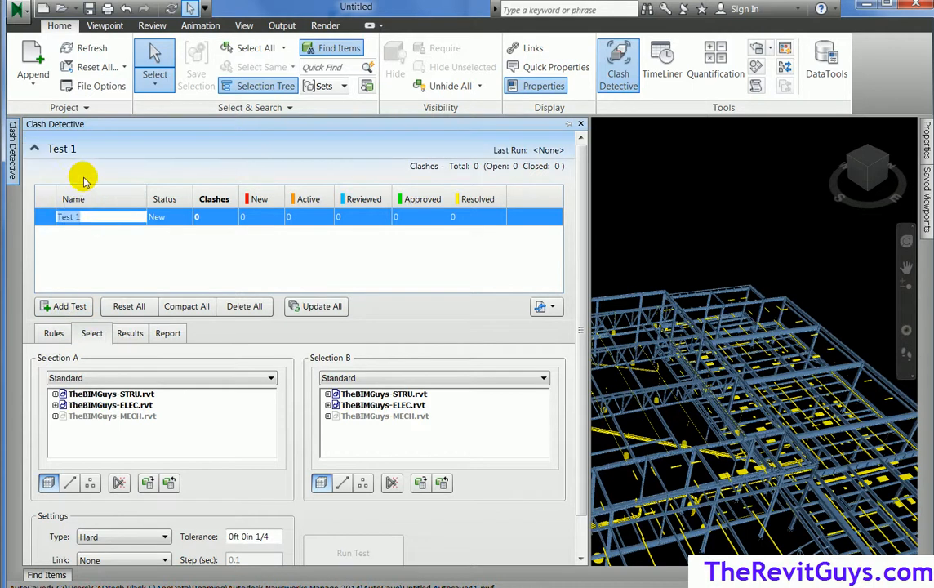
type("elec vs steel")
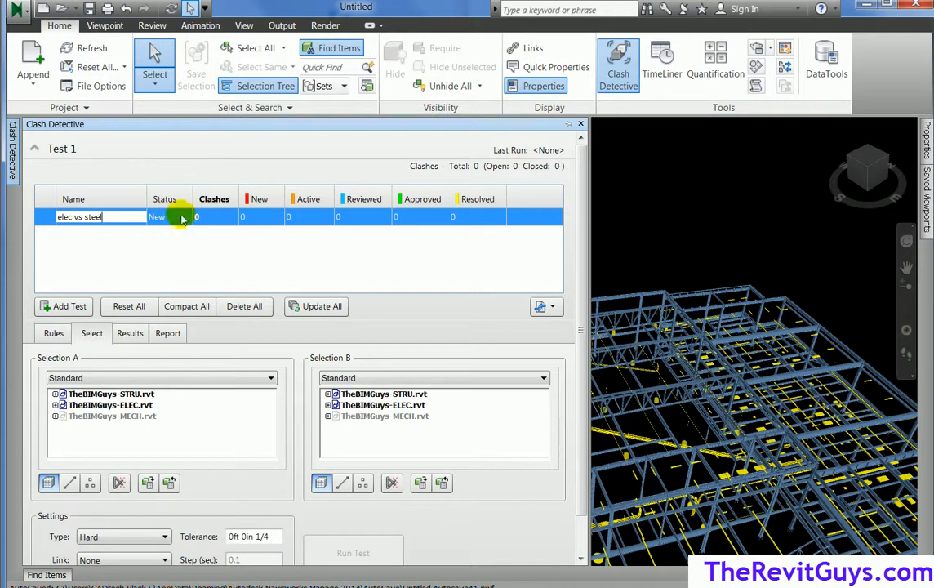
Set the clash test's rules to ignore clashes between Pipe and Floor and between Pipe and Roof
left_click(54, 334)
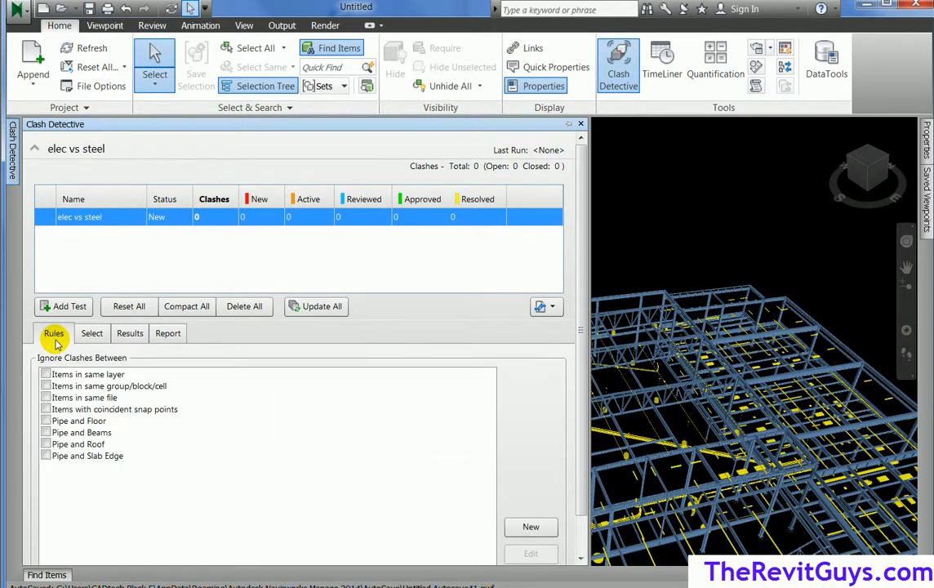
left_click(46, 421)
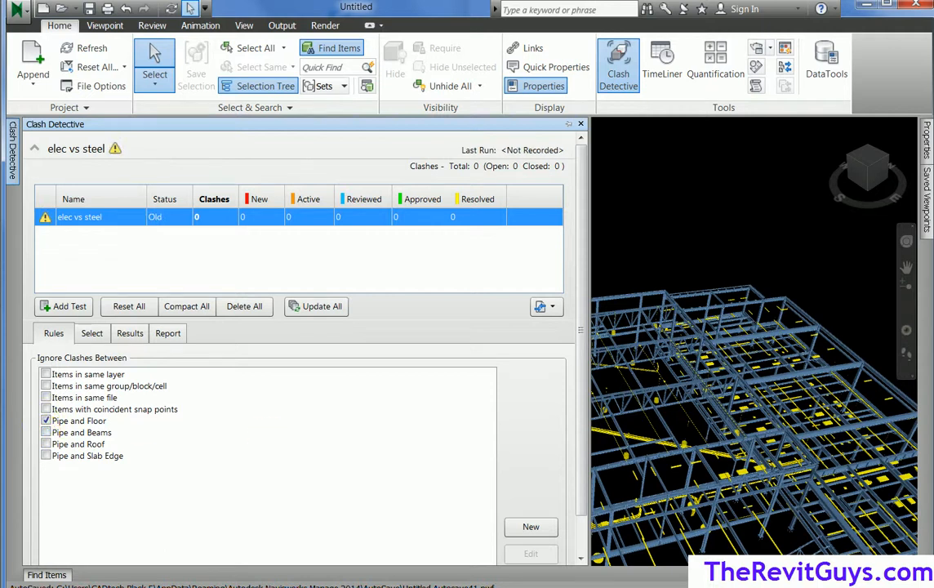
left_click(47, 444)
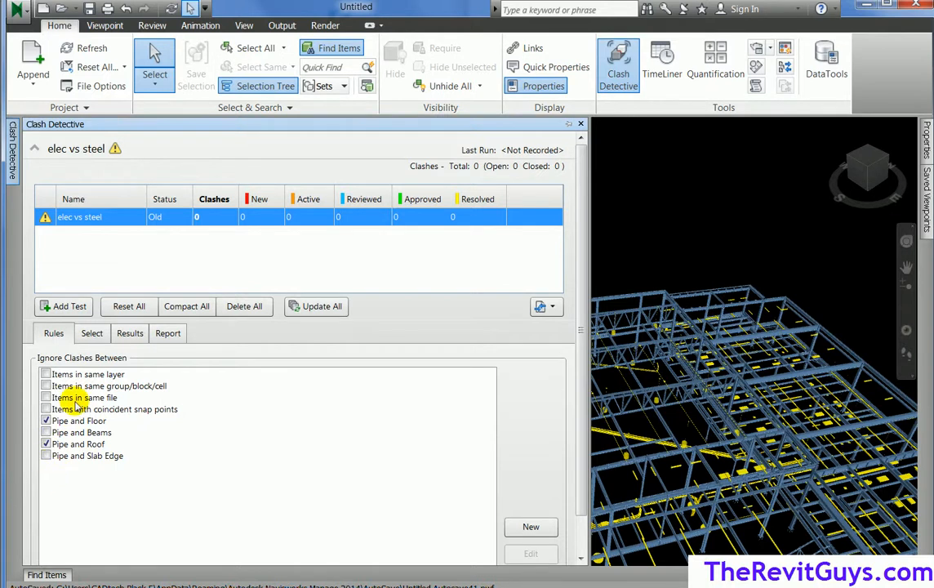
For Selection A, select Columns, Generic Models and Structural Framing under <No level> plus Structural Framing under Default in TheBIMGuys-STRU.rvt
left_click(92, 336)
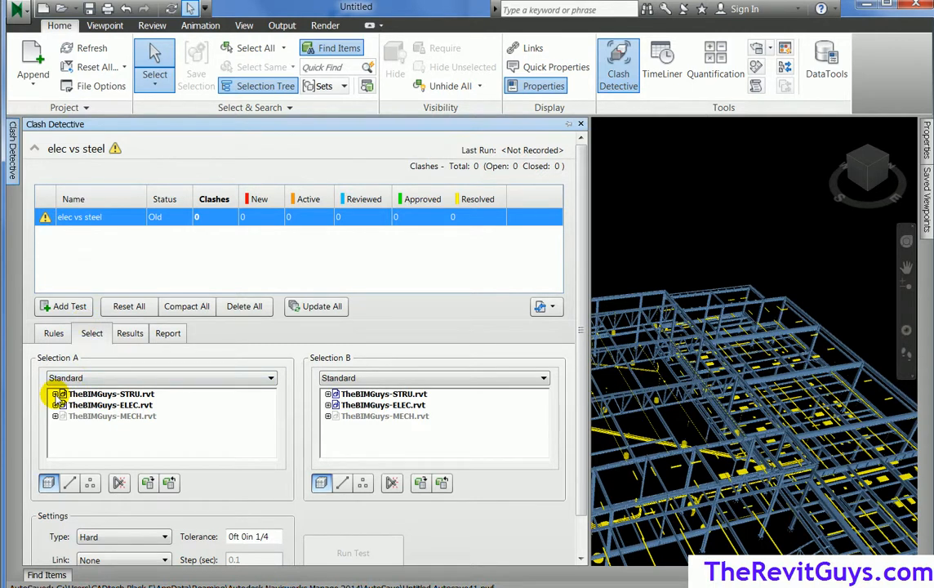
left_click(55, 394)
left_click(65, 405)
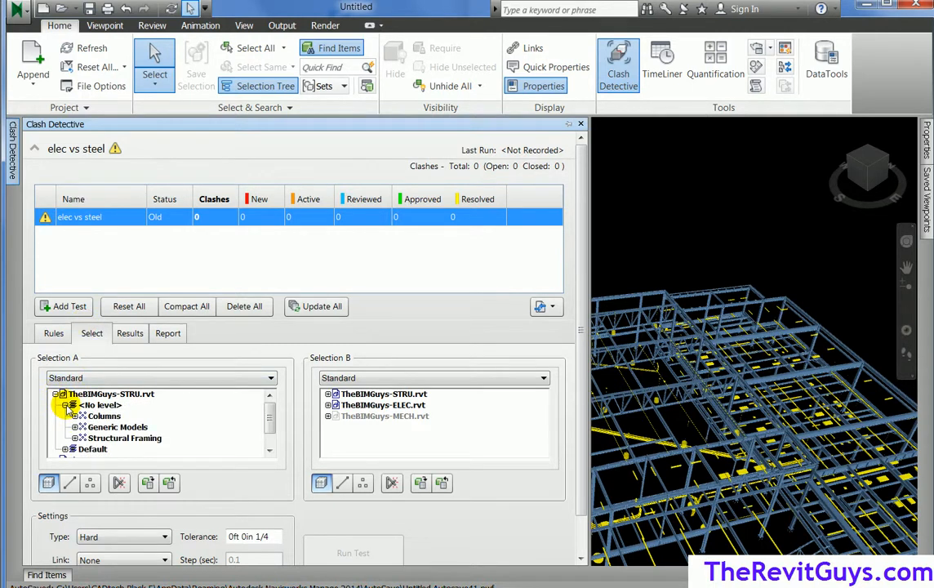
left_click(75, 415)
left_click(97, 394)
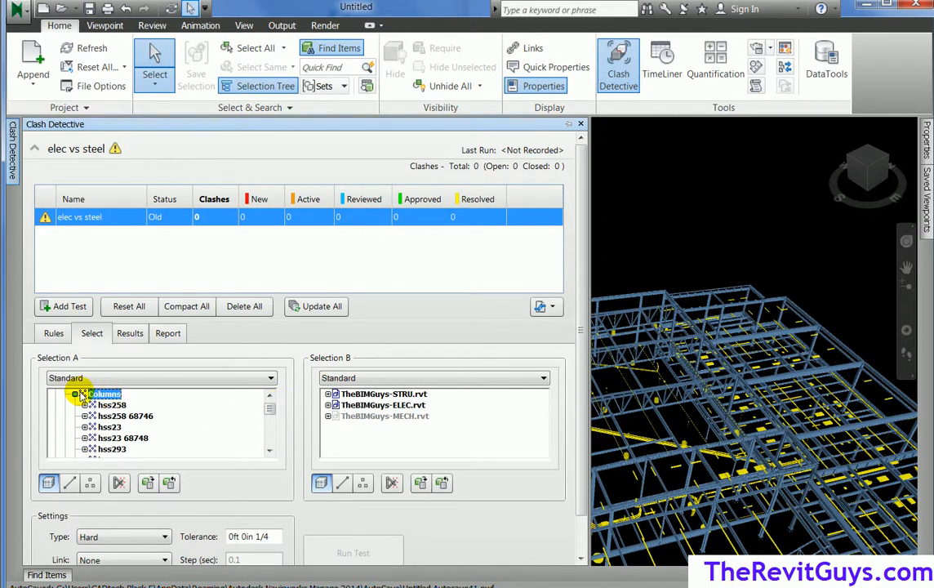
left_click(74, 393)
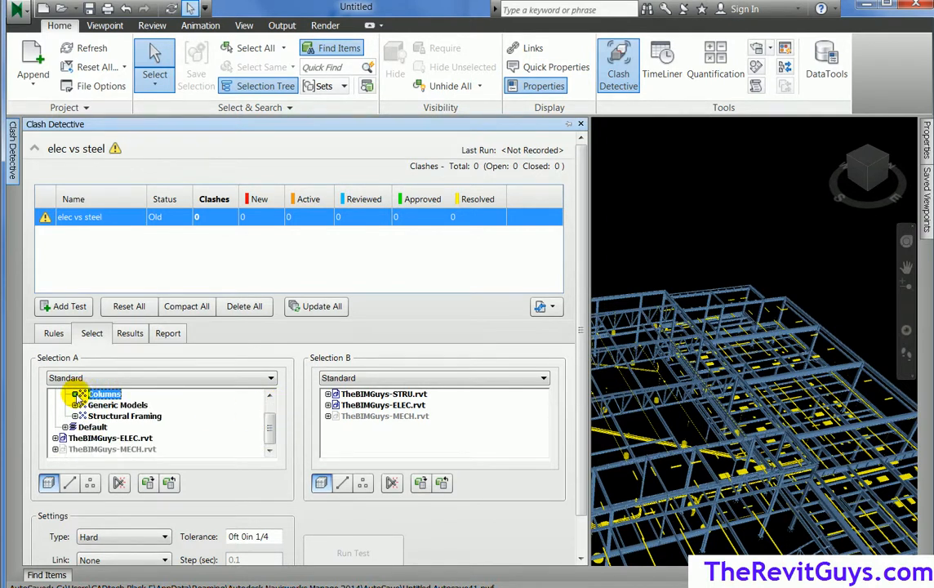
left_click(122, 403, "ctrl")
left_click(128, 416, "ctrl")
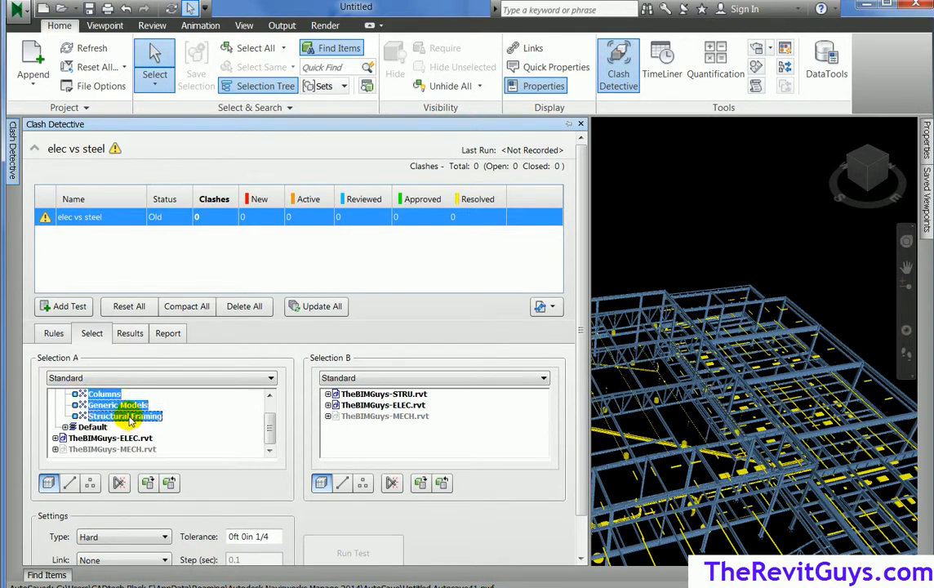
mouse_move(269, 423)
left_mouse_down()
mouse_move(268, 415)
mouse_move(269, 433)
left_mouse_up()
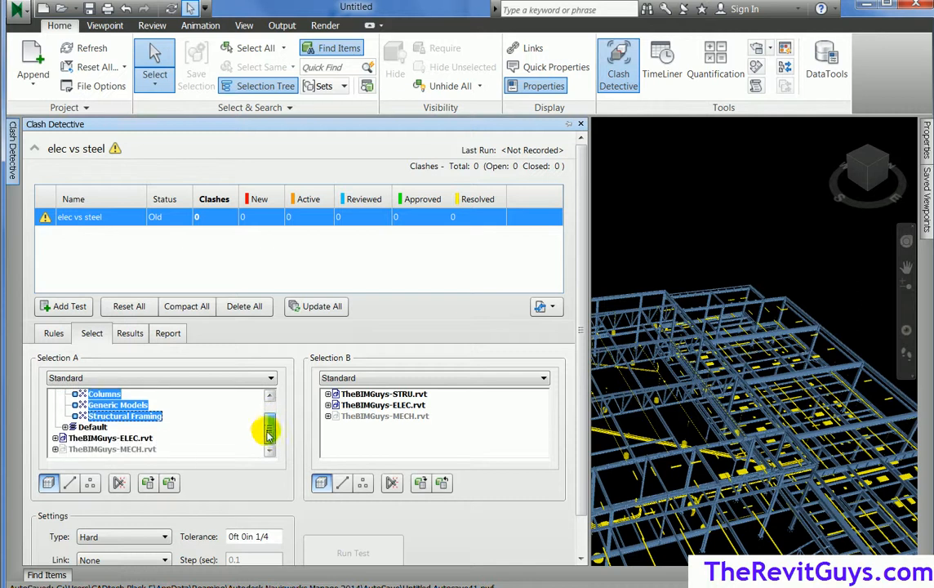
left_click(65, 427)
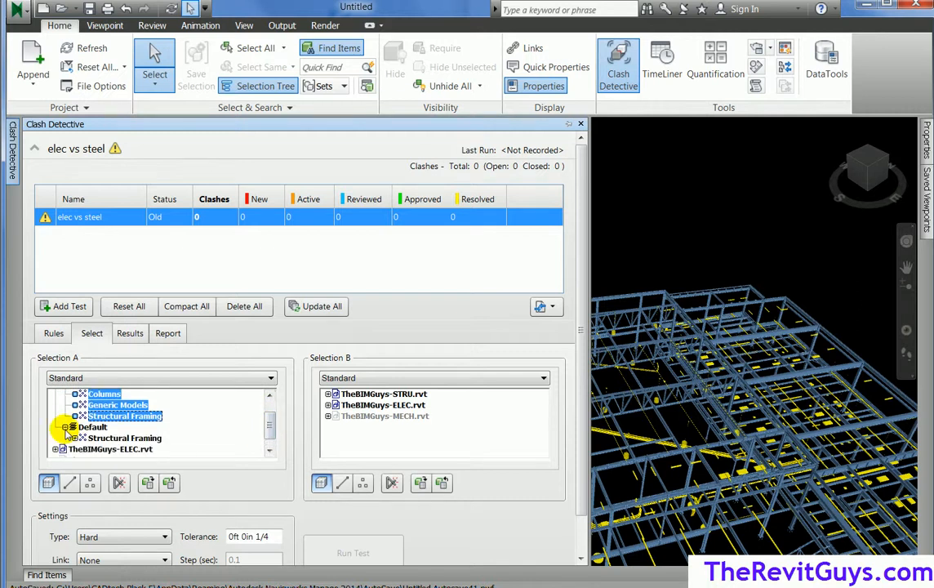
left_click(124, 438, "ctrl")
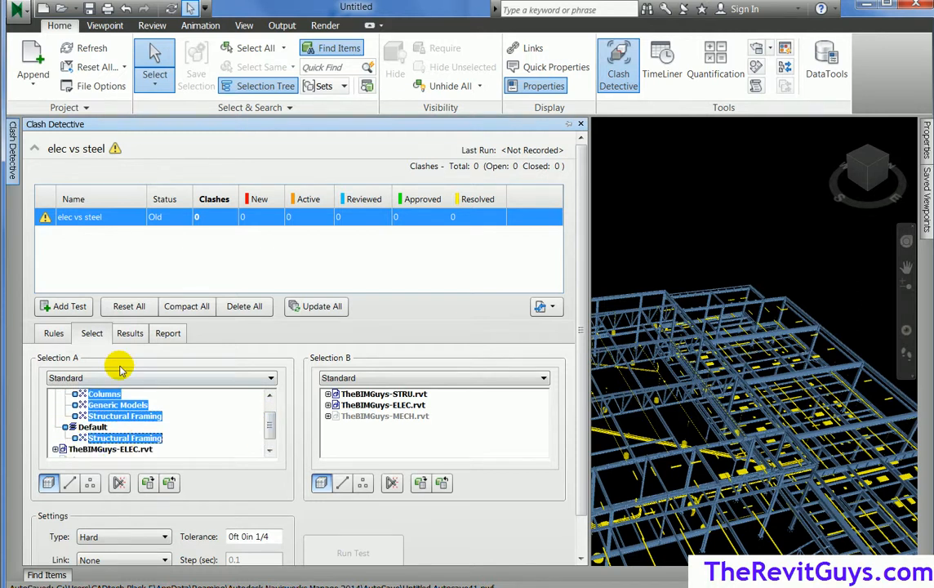
For Selection B, select Conduit Fittings and Conduits on both 1ST FLOOR COM and 2ND FLOOR COM of TheBIMGuys-ELEC.rvt
left_click(328, 405)
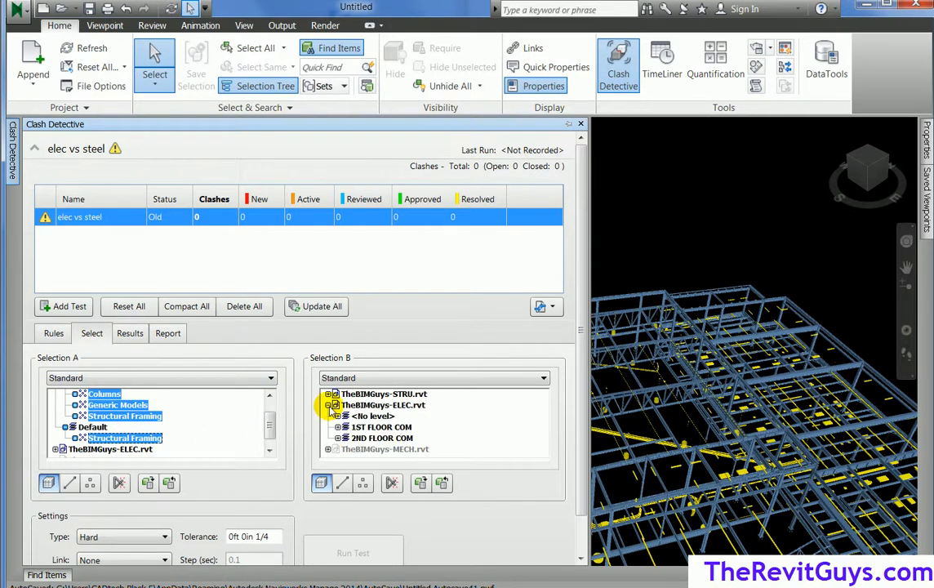
left_click(337, 427)
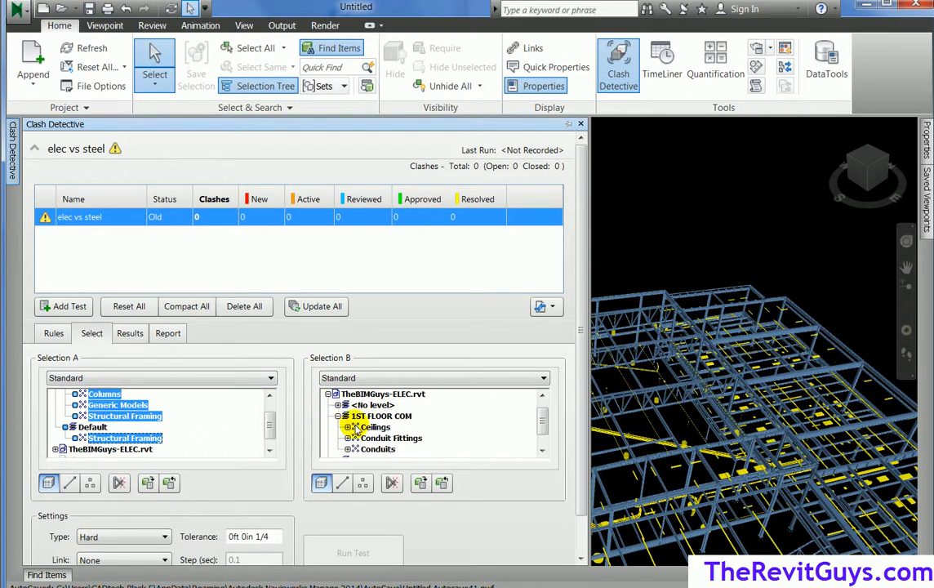
left_click(369, 440)
left_click(370, 449, "ctrl")
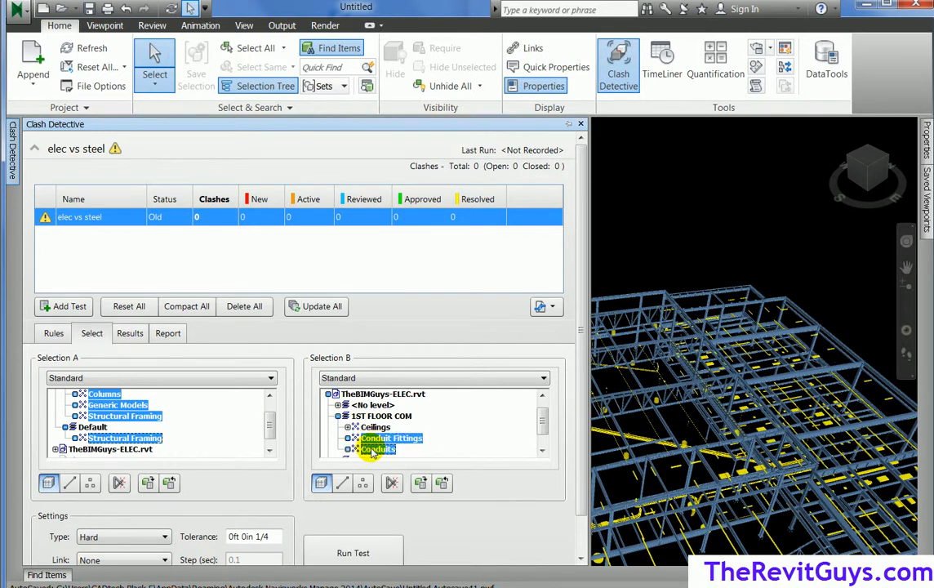
left_click_drag(543, 417, 545, 441)
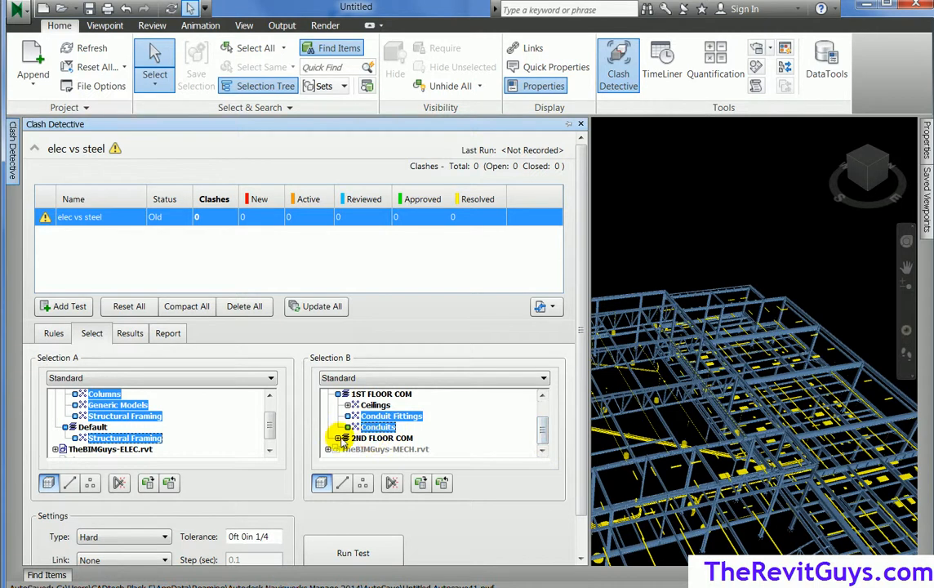
left_click(337, 437)
left_click(377, 437, "ctrl")
left_click(379, 429, "ctrl")
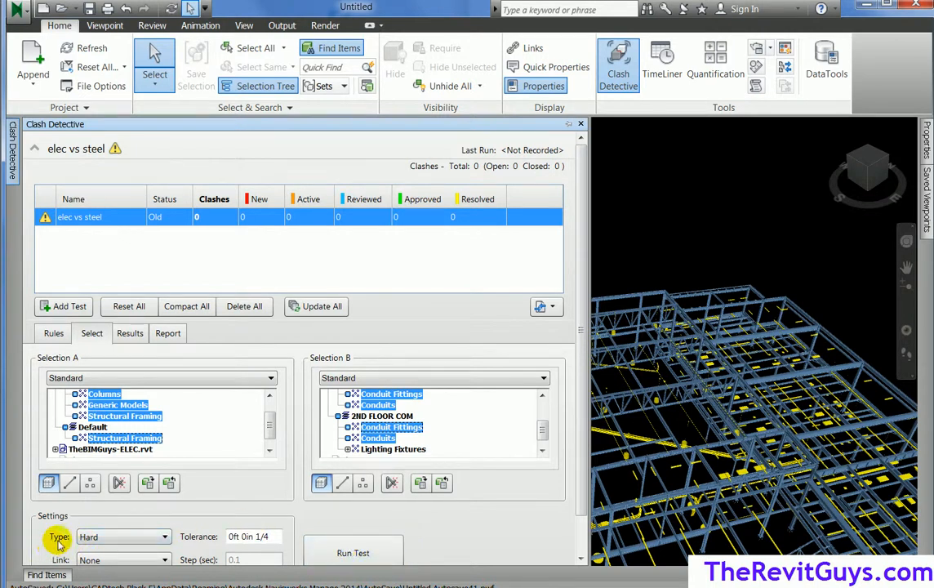
Choose Hard as the clash type and run the elec vs steel test
left_click(111, 537)
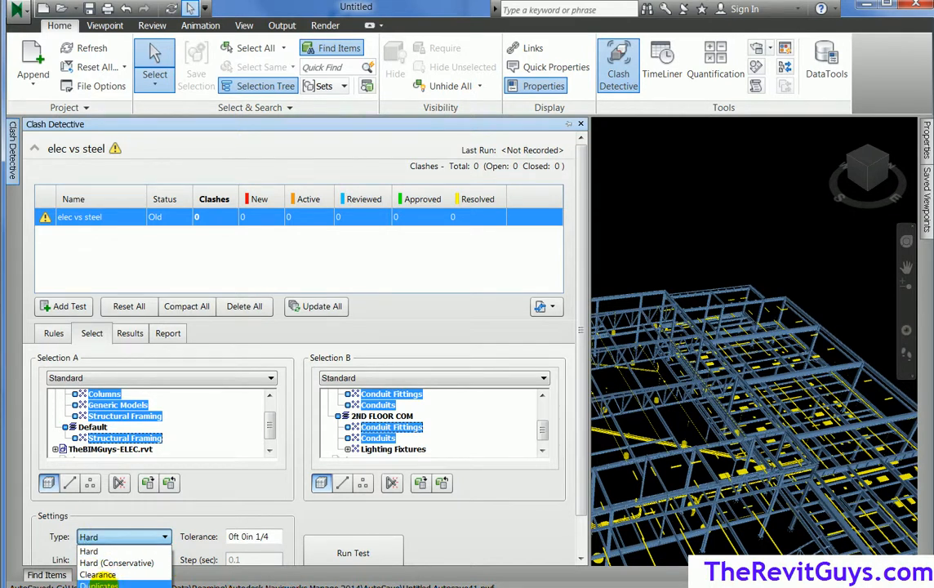
left_click(120, 538)
left_click(122, 540)
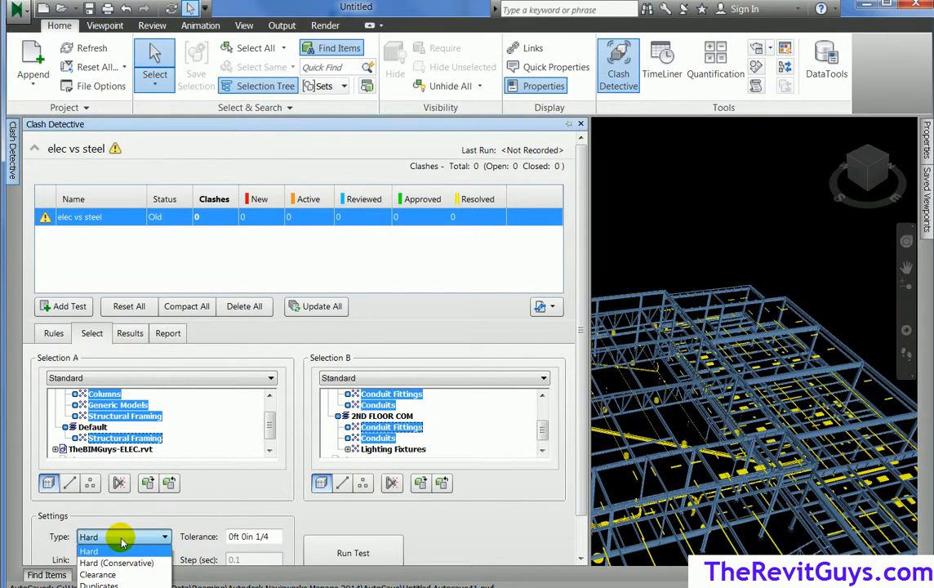
left_click(119, 550)
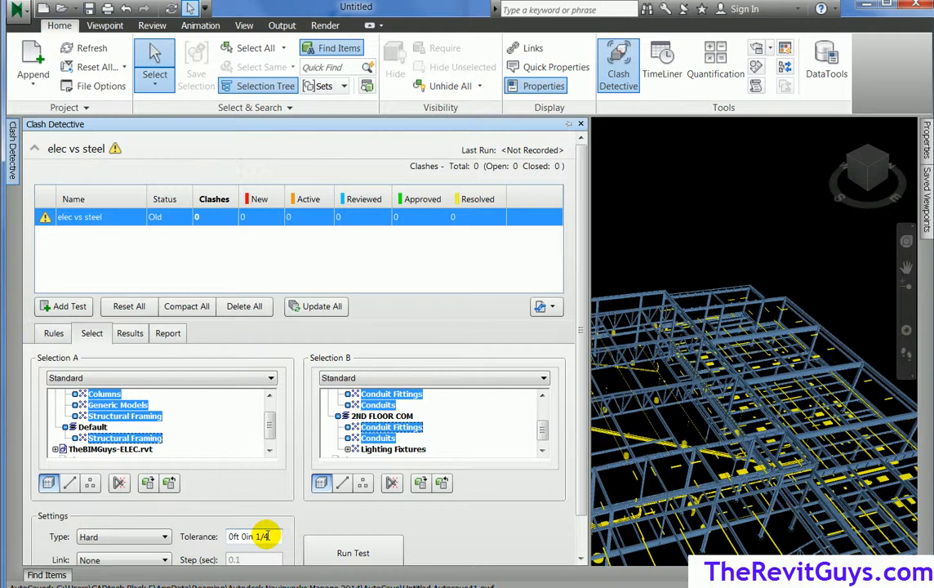
left_click(354, 551)
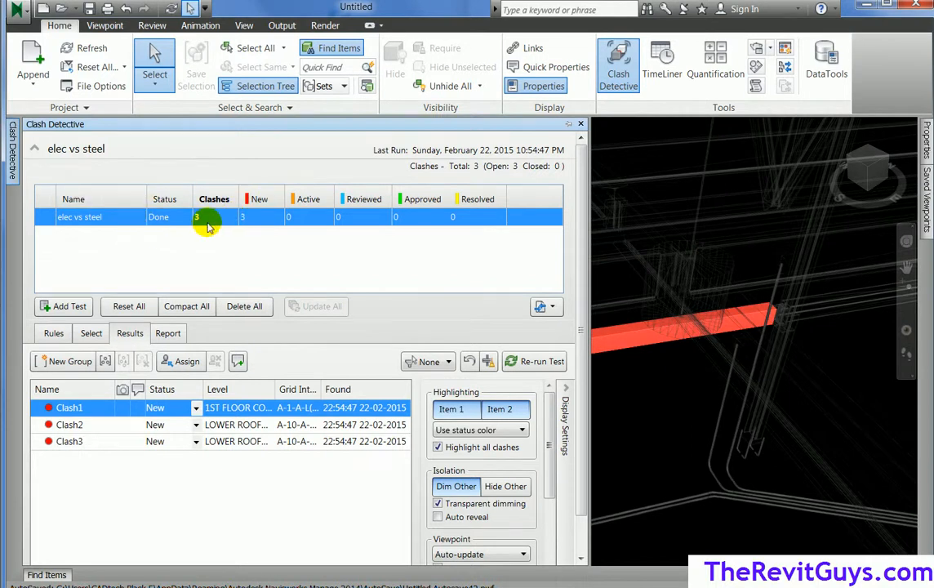
Narrow the Clash Detective window and compare Clash1, Clash2 and Clash3 in the 3D view
left_click(94, 428)
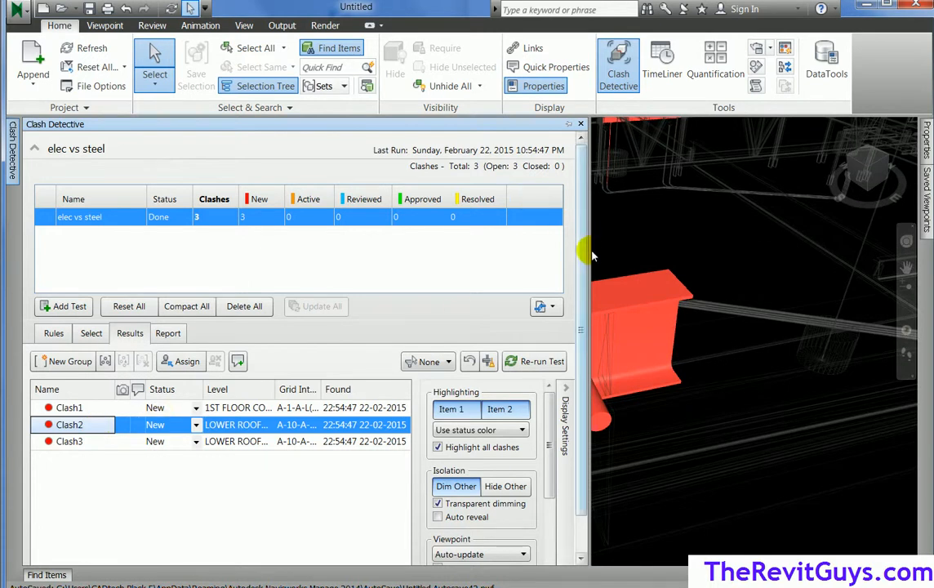
left_click_drag(588, 253, 405, 265)
left_click(69, 442)
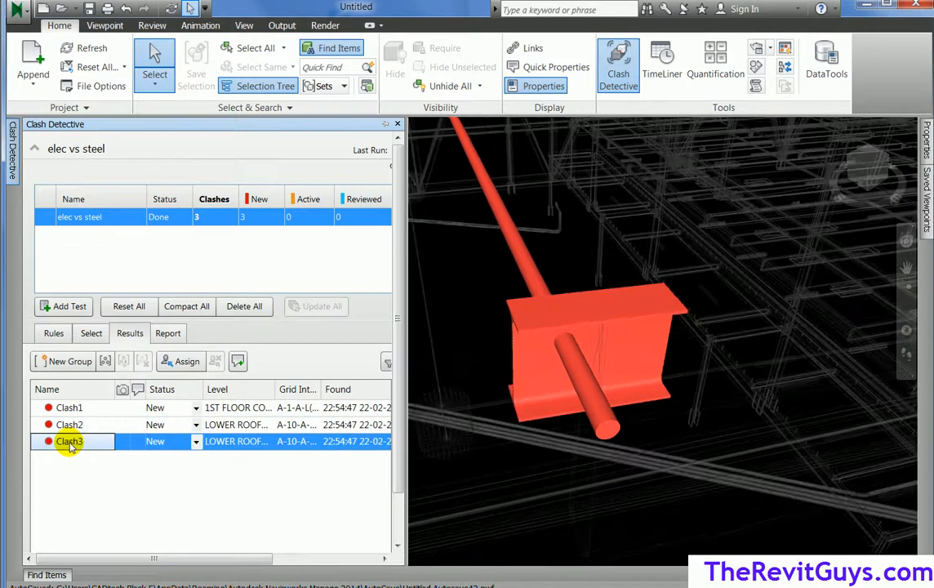
left_click(74, 425)
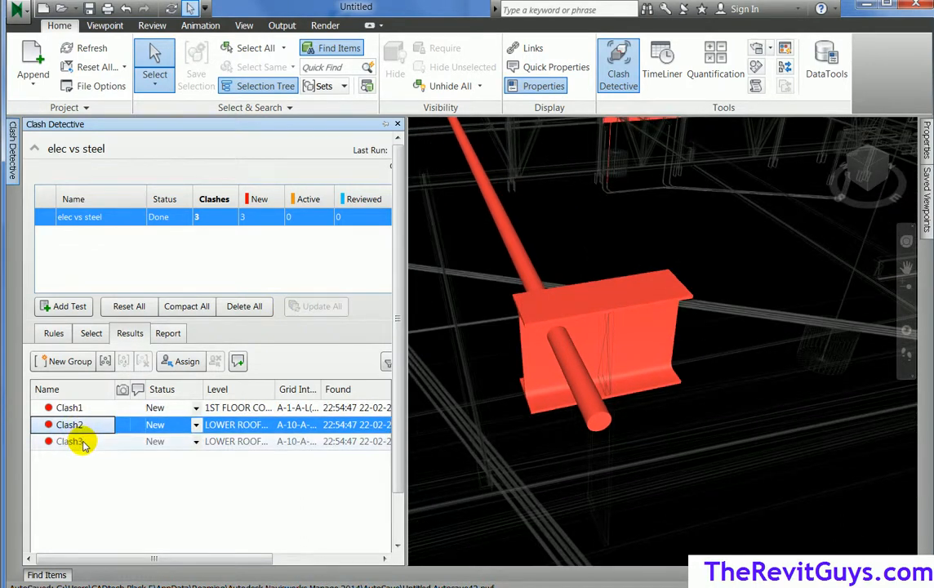
left_click(78, 441)
left_click(80, 426)
left_click(88, 441)
left_click(90, 425)
left_click(90, 441)
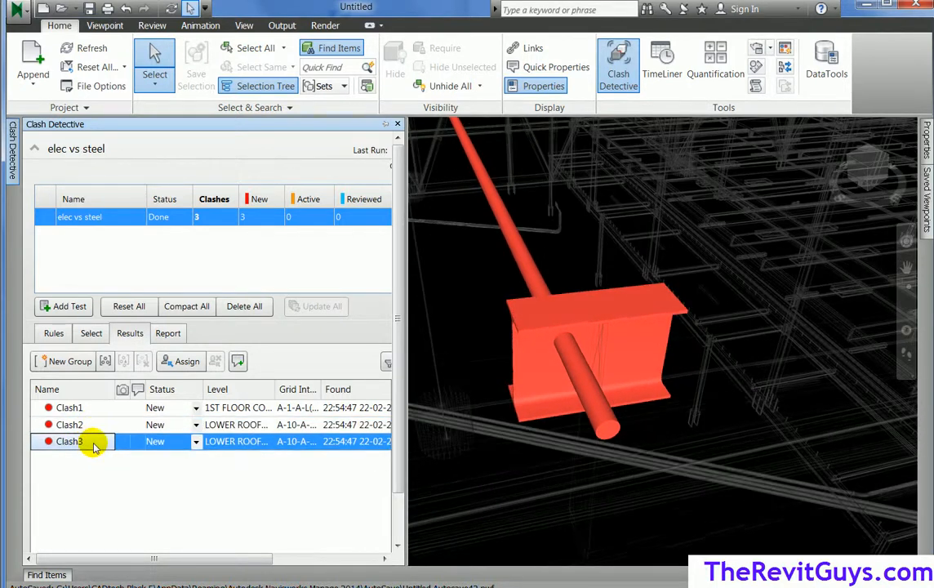
left_click(92, 426)
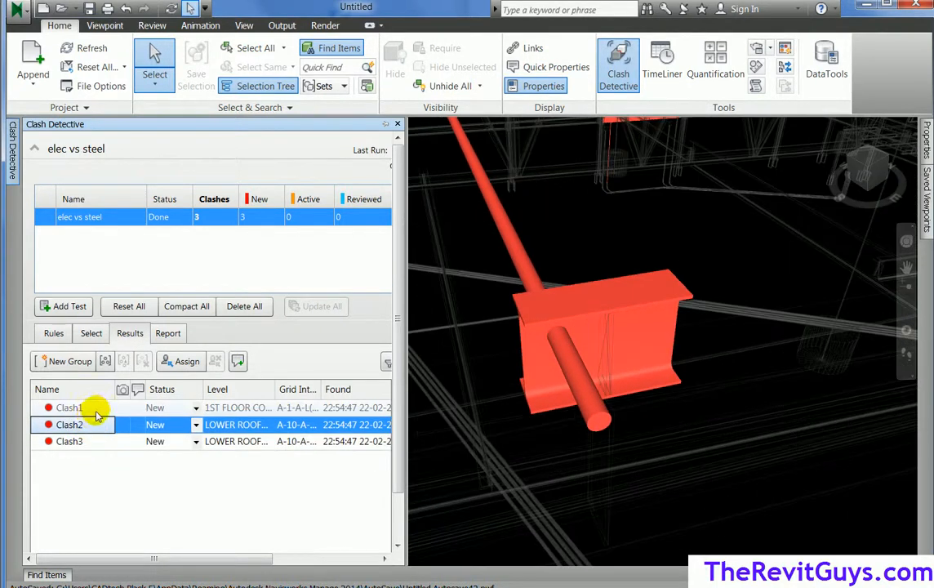
left_click(95, 409)
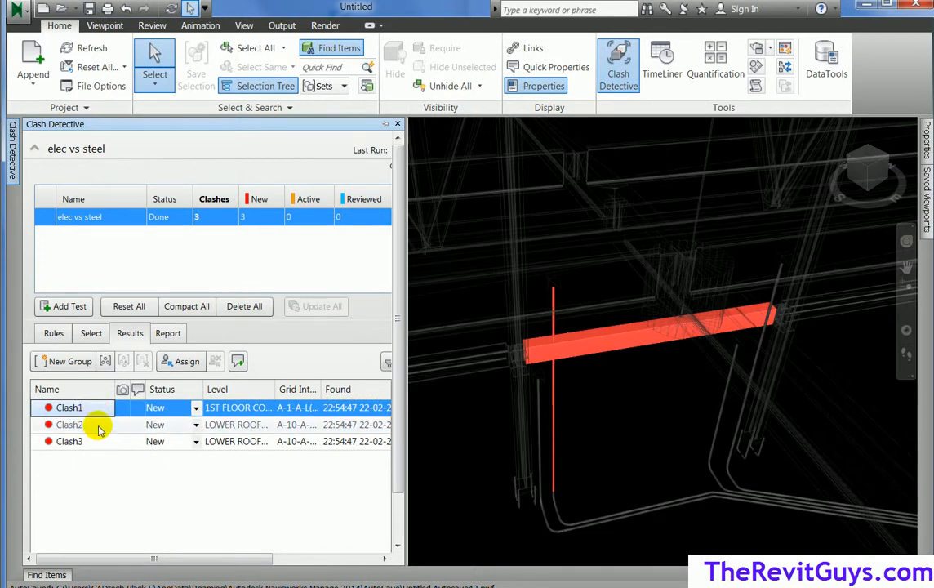
left_click(94, 425)
left_click(93, 441)
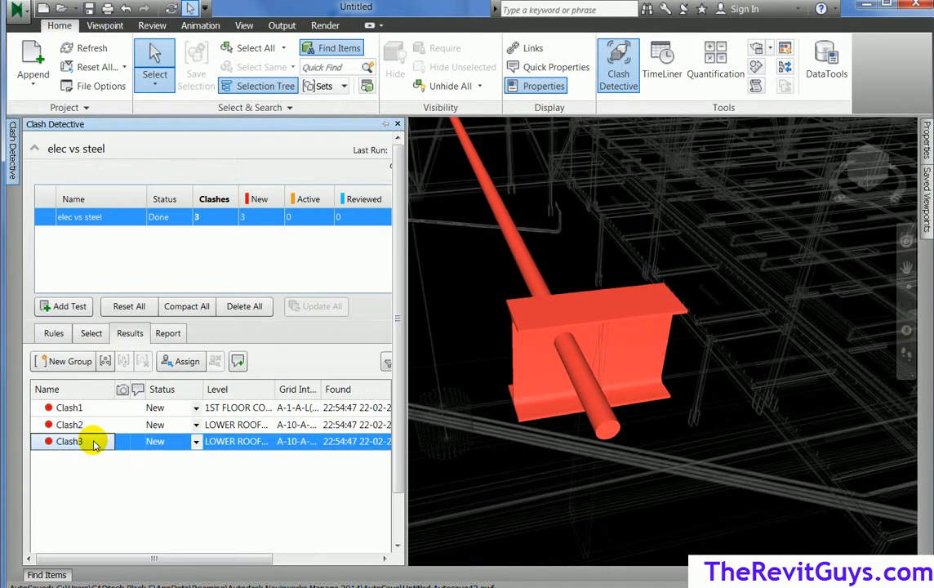
Group Clash2 and Clash3 and name the group "001-conduit at roof"
left_click(91, 441)
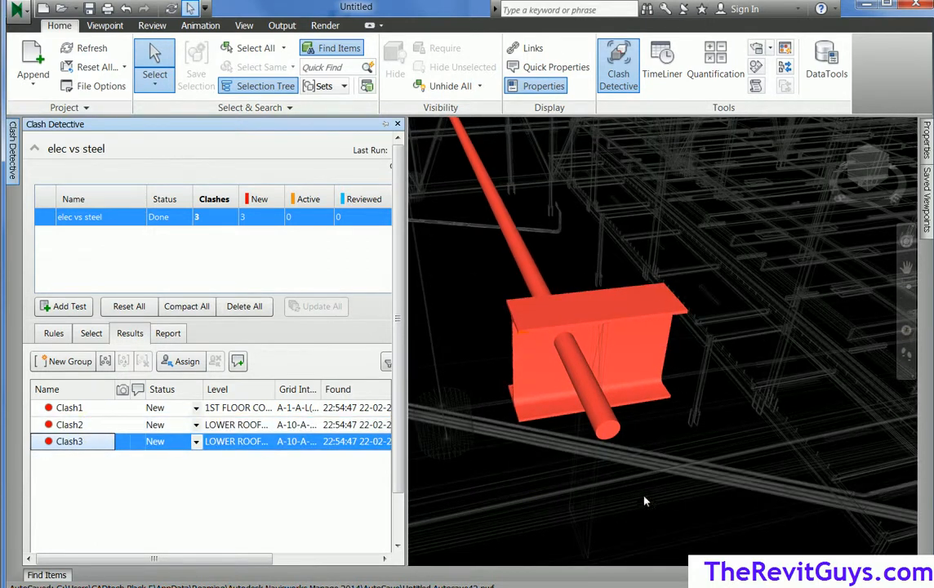
left_click(103, 426, "ctrl")
right_click(102, 426)
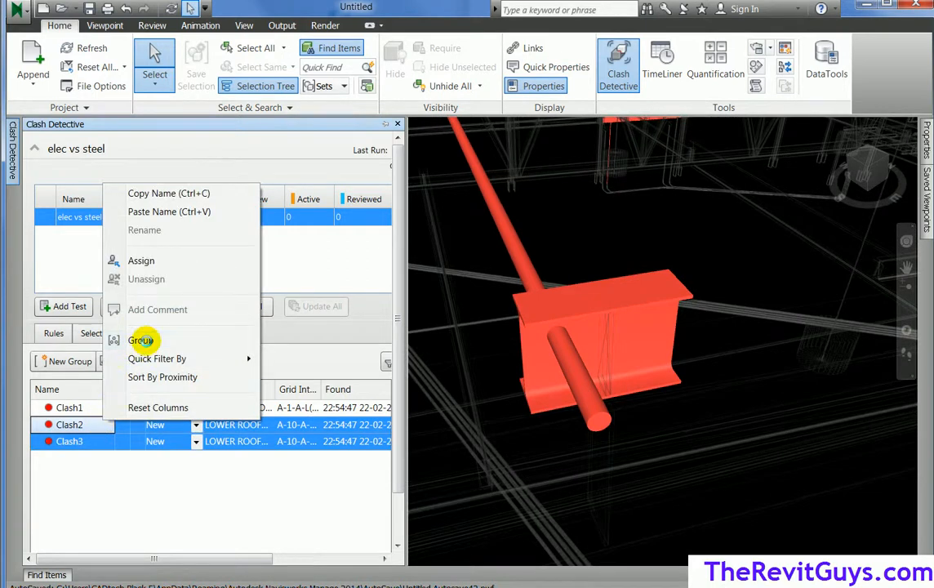
left_click(138, 340)
type("conduit at ro")
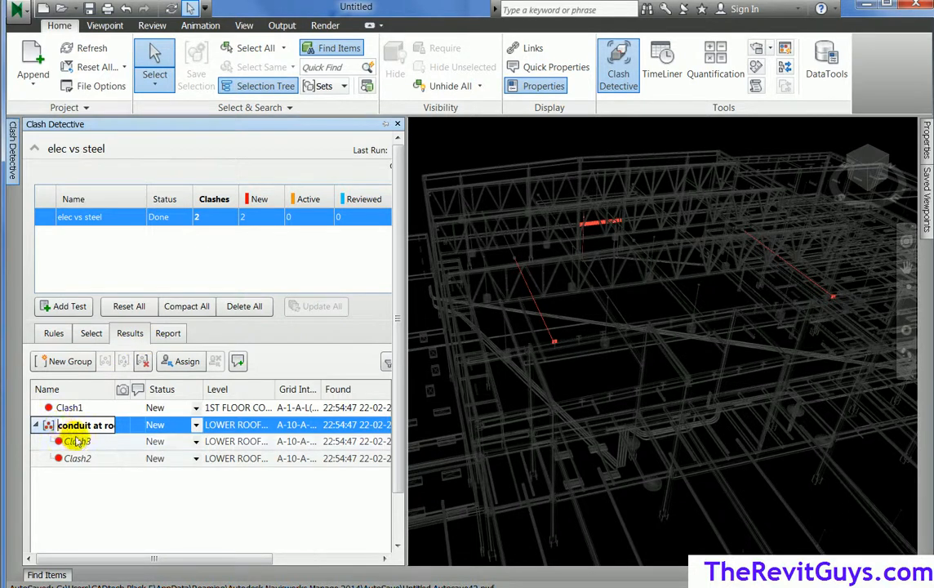
type("001-")
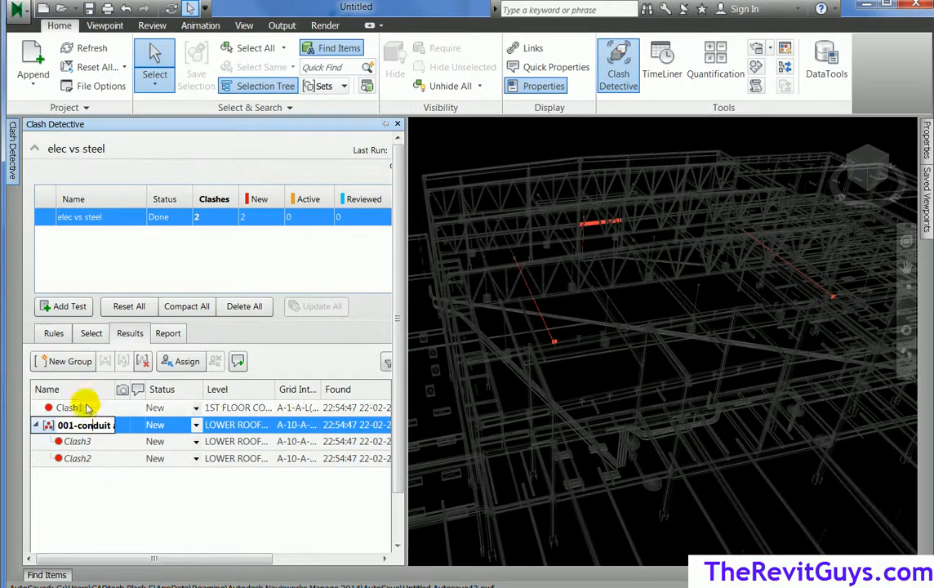
left_click(117, 426)
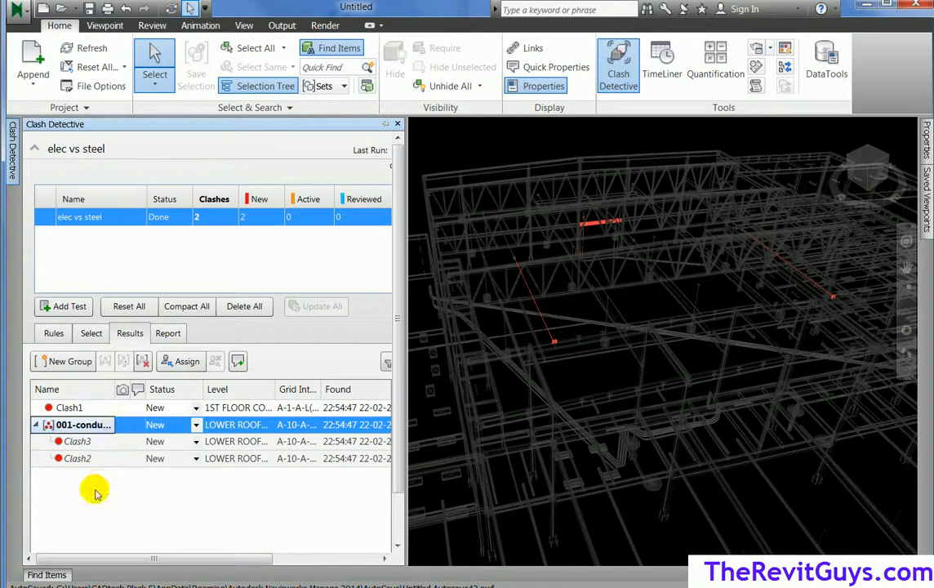
Collapse the conduit clash group and widen the Name column to fit its full name
left_click(38, 424)
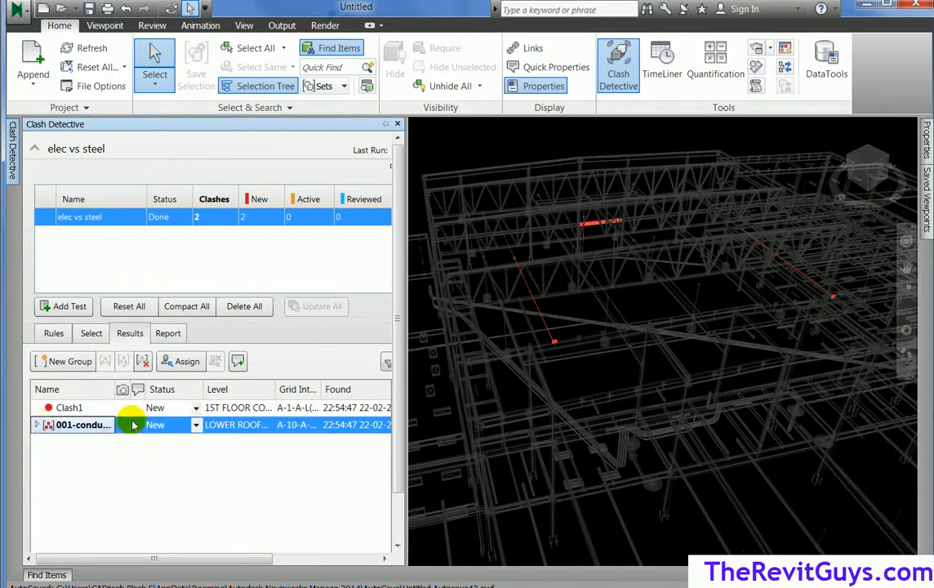
left_click_drag(118, 390, 154, 385)
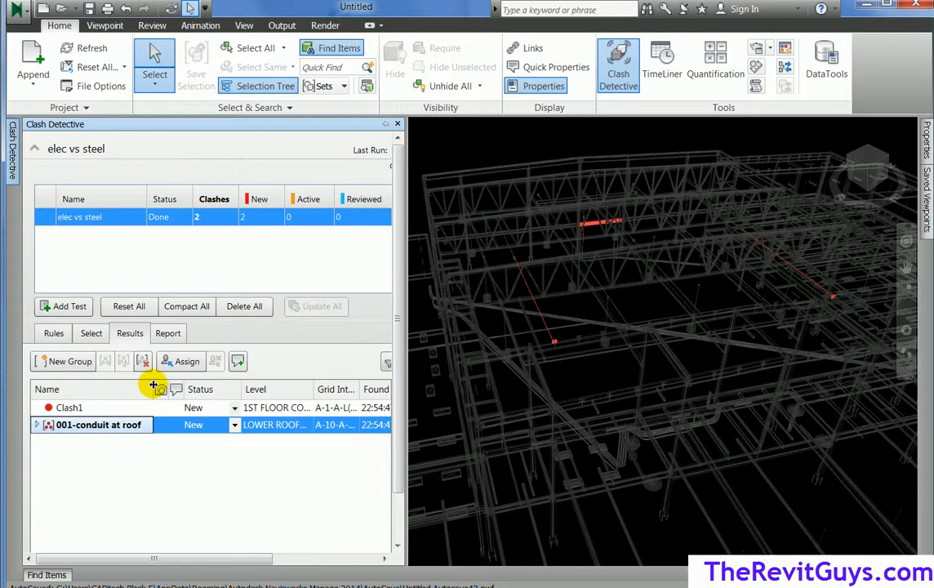
left_click(89, 425)
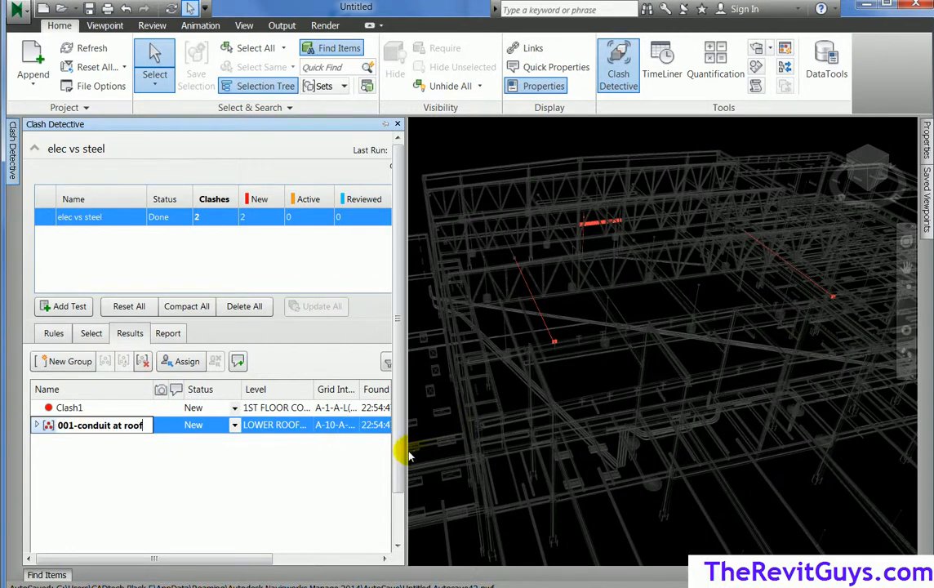
Widen the Clash Detective window and set clash highlighting to use item colors
left_click_drag(404, 454, 513, 431)
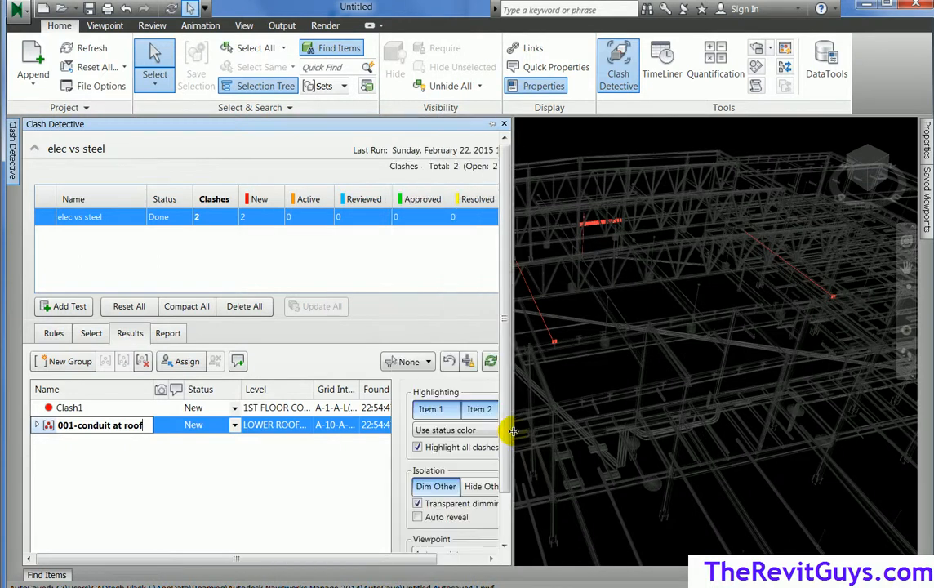
left_click(476, 431)
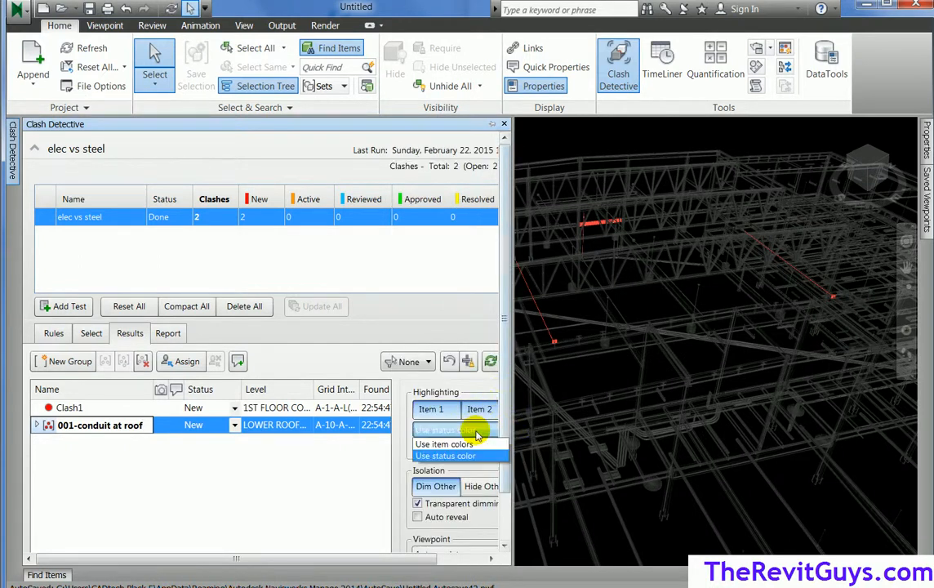
left_click(474, 444)
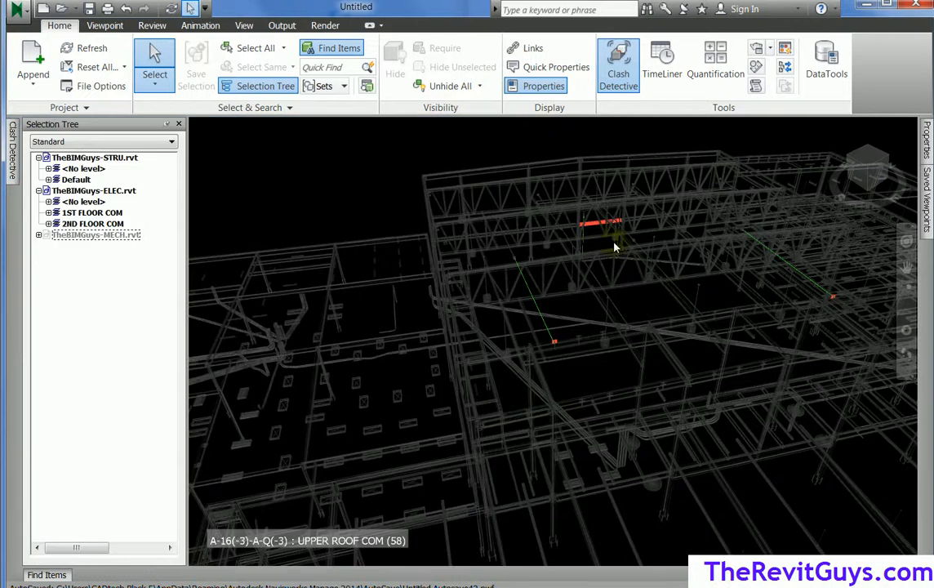
Inspect up close where the vertical conduit crosses the highlighted roof beam in the 3D view
scroll(581, 208, "up", 5)
scroll(582, 209, "up", 2)
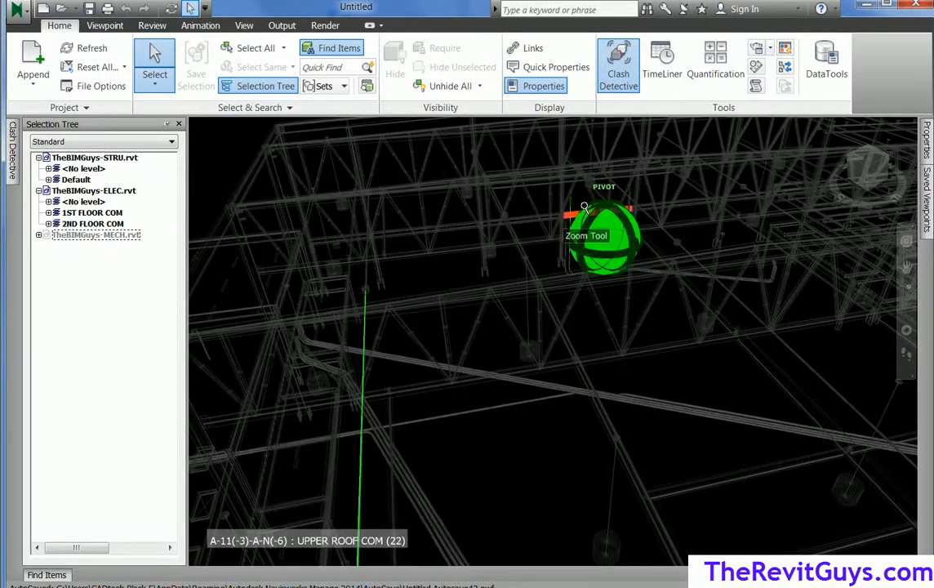
left_click(576, 219)
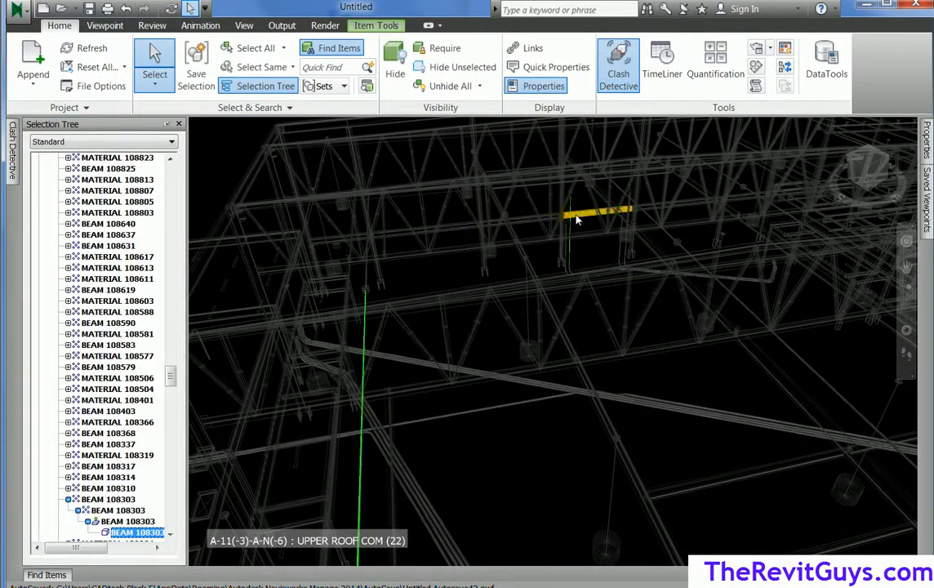
scroll(576, 219, "up", 4)
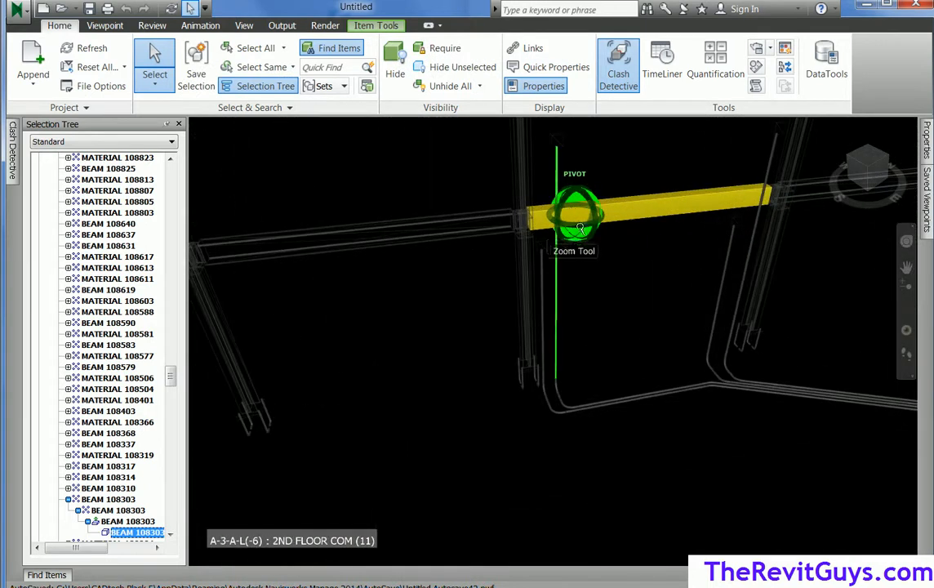
left_click(628, 289)
scroll(605, 272, "down", 1)
mouse_move(605, 270)
middle_mouse_down("shift")
mouse_move(666, 296)
mouse_move(786, 241)
mouse_move(885, 234)
mouse_move(226, 308)
mouse_move(782, 223)
mouse_move(600, 291)
mouse_move(644, 276)
middle_mouse_up("shift")
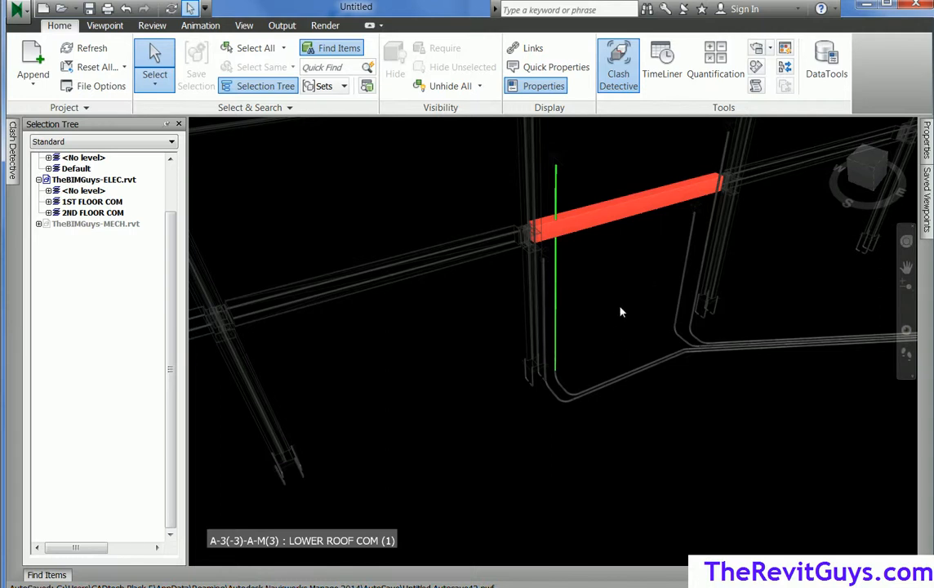
Widen the Clash Detective window and assign the "001-conduit at roof" clash group to a person by first name, leaving the notes empty
left_click(11, 164)
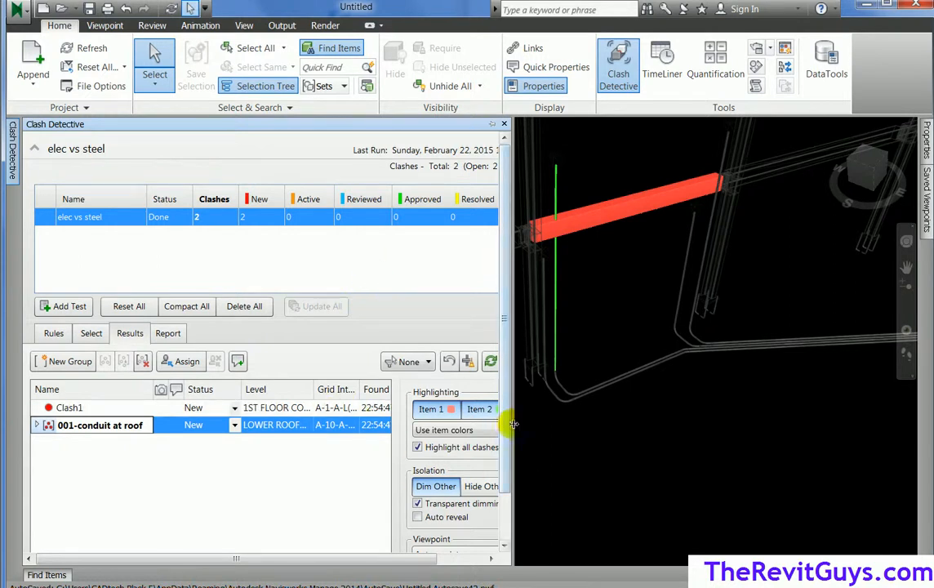
left_click_drag(774, 400, 747, 409)
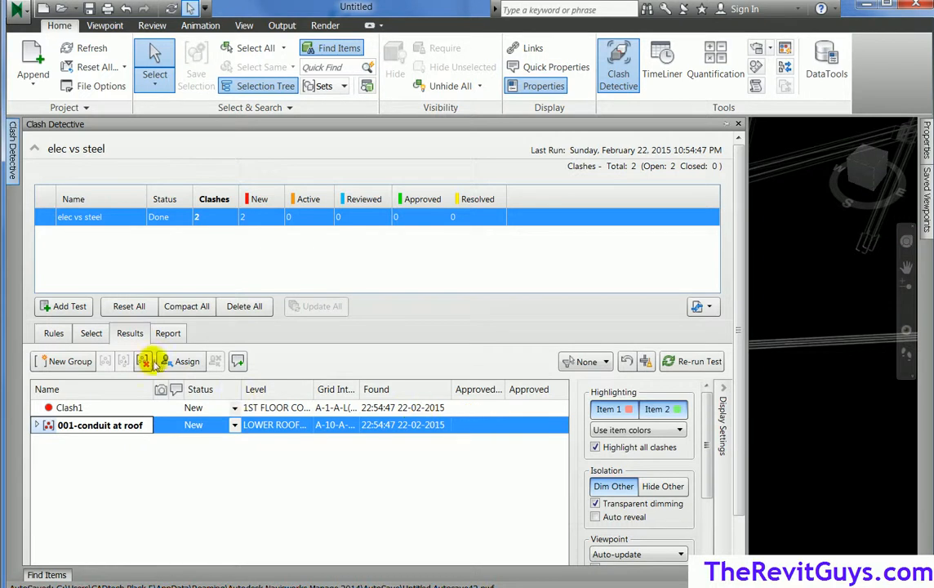
left_click(179, 361)
type("ryan")
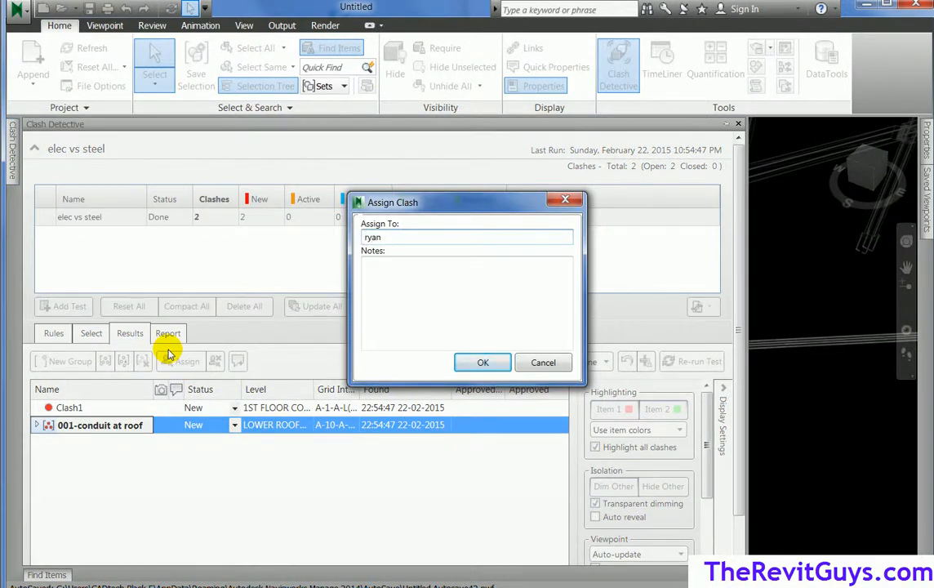
left_click(483, 362)
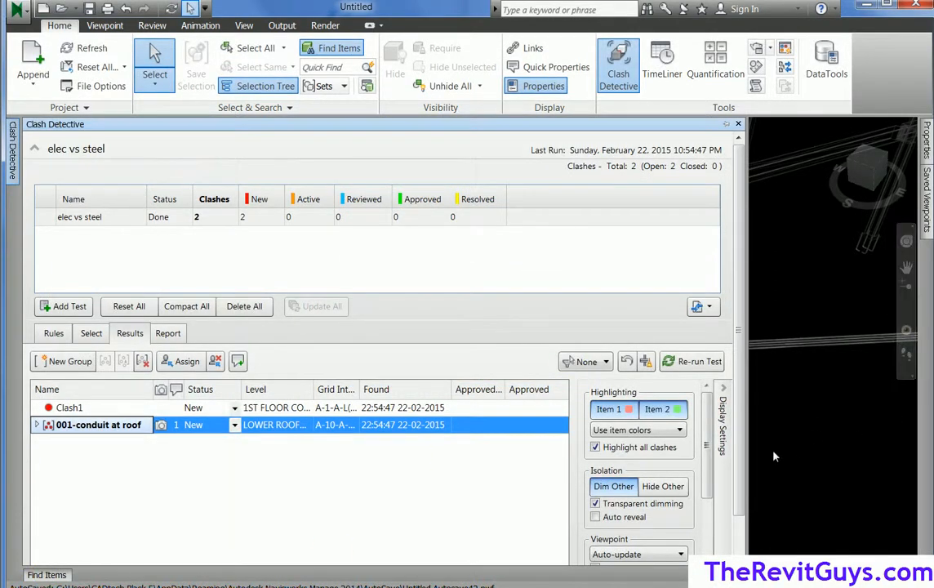
Check the assignee and distance columns of the clash results, and re-run the "elec vs steel" test
left_click_drag(739, 457, 741, 531)
left_click_drag(351, 536, 538, 527)
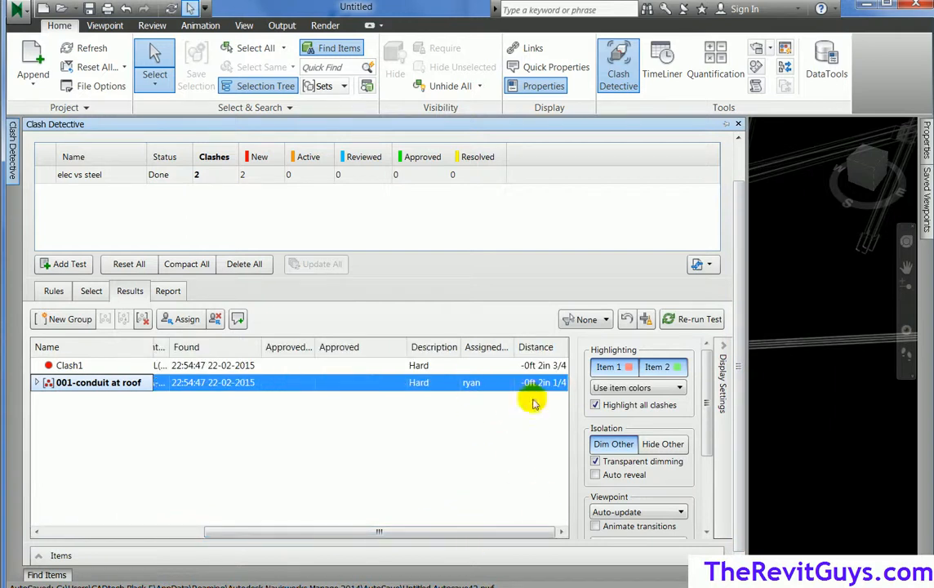
left_click_drag(492, 532, 328, 564)
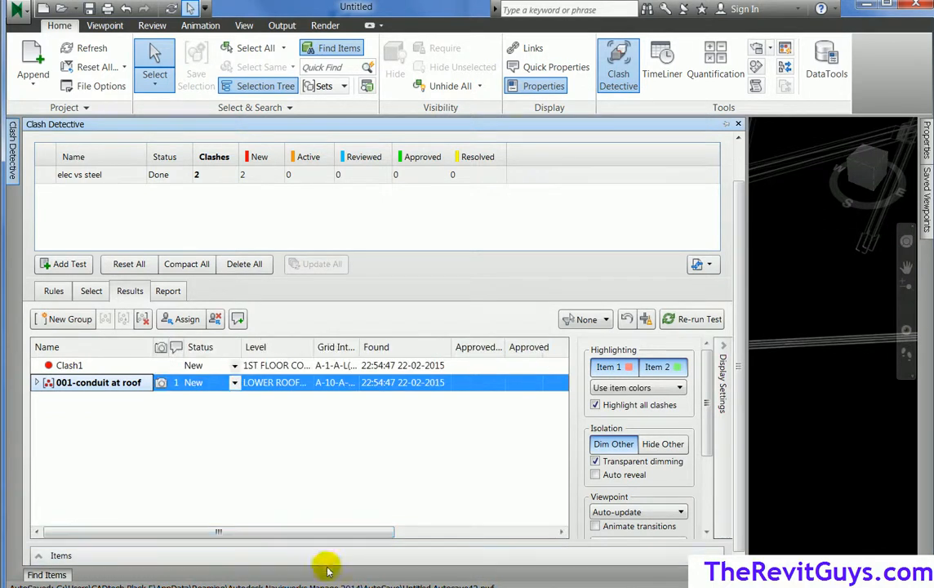
left_click(698, 319)
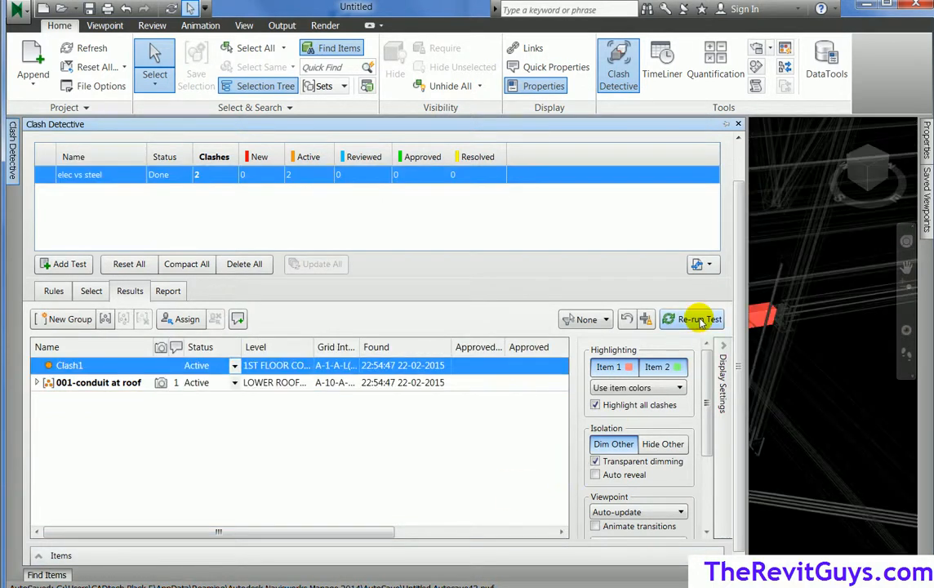